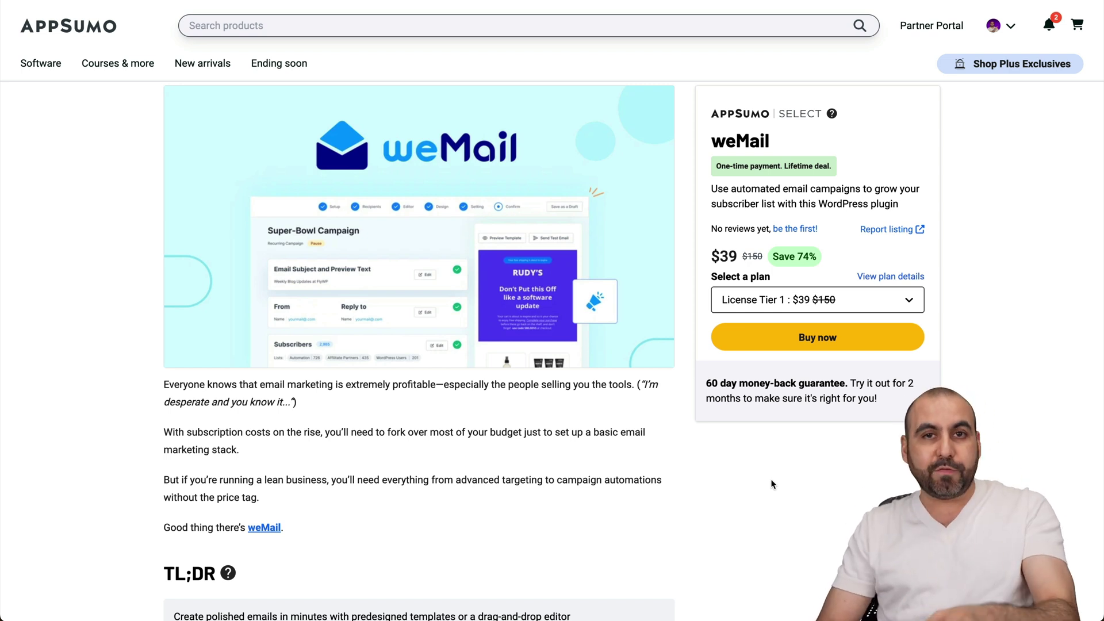
# Scroll down to the weMail deal's license cards and set the third card to License Tier 5.
pyautogui.scroll(-15, 773, 485)
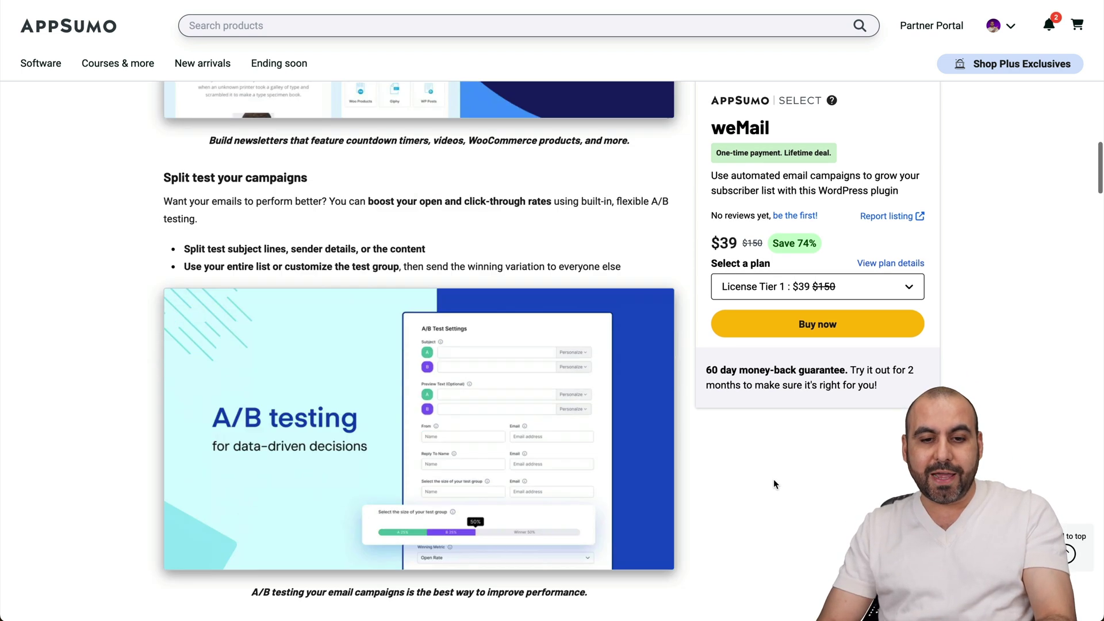
pyautogui.scroll(-20, 774, 482)
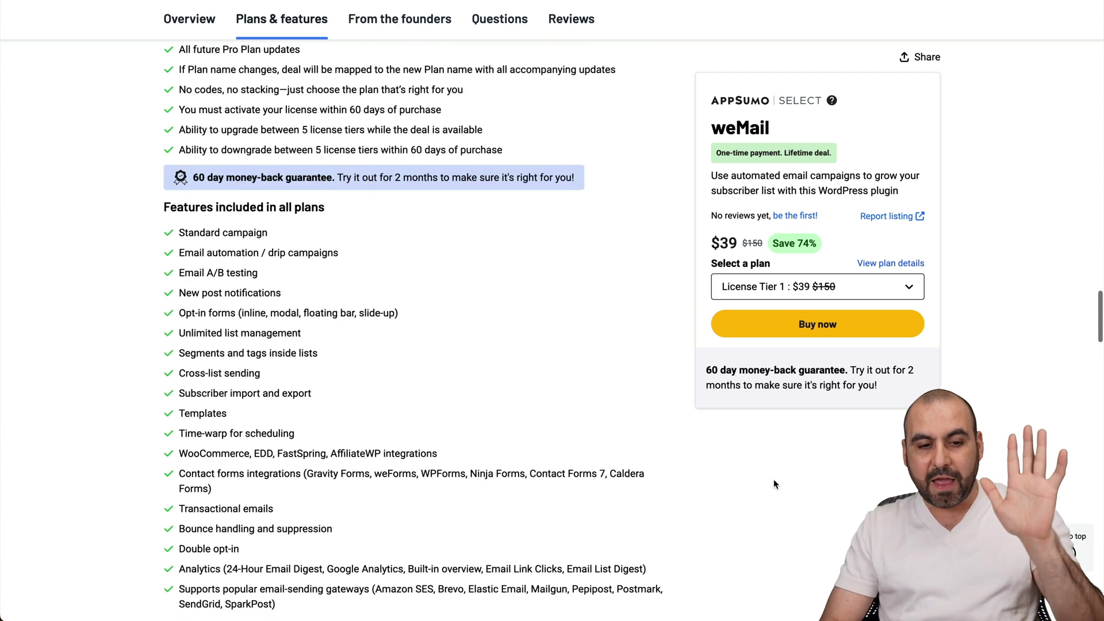
pyautogui.scroll(-8, 774, 484)
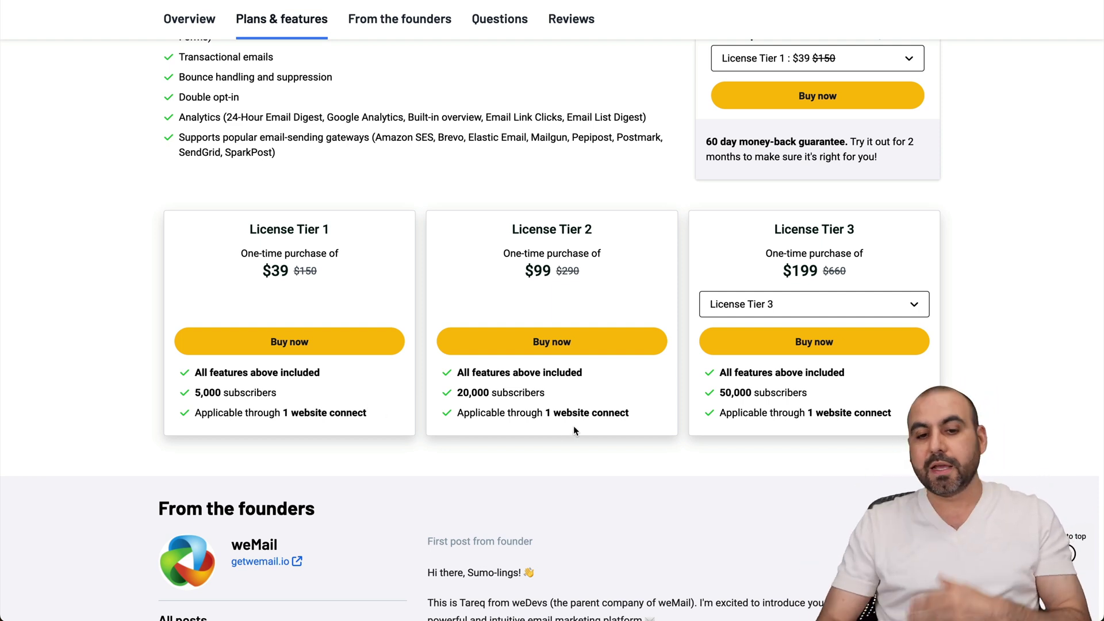
pyautogui.click(808, 299)
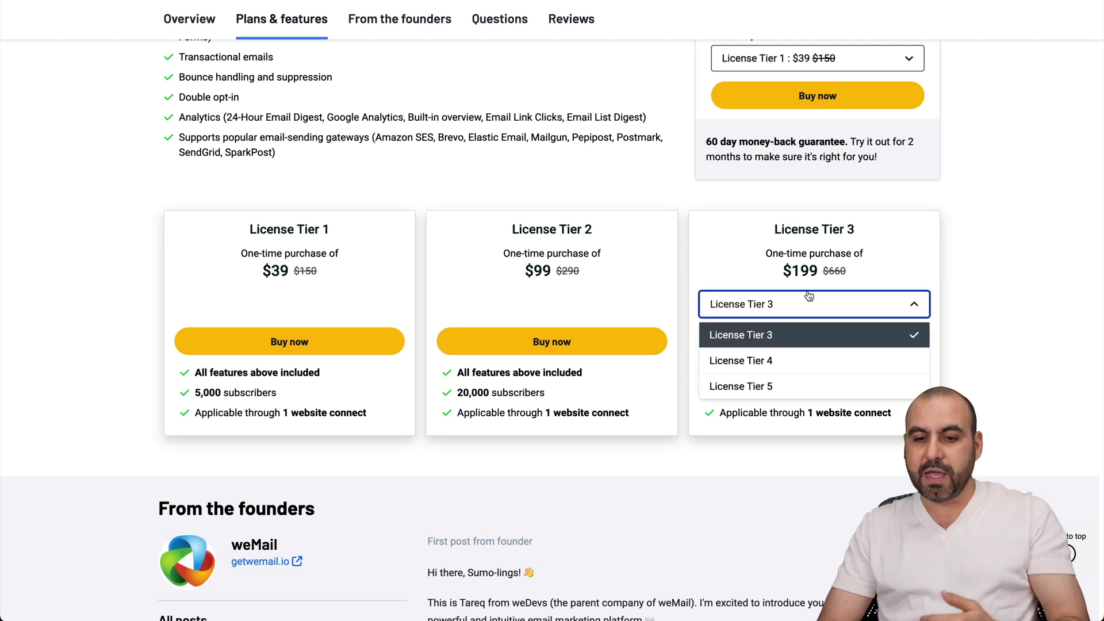
pyautogui.click(783, 386)
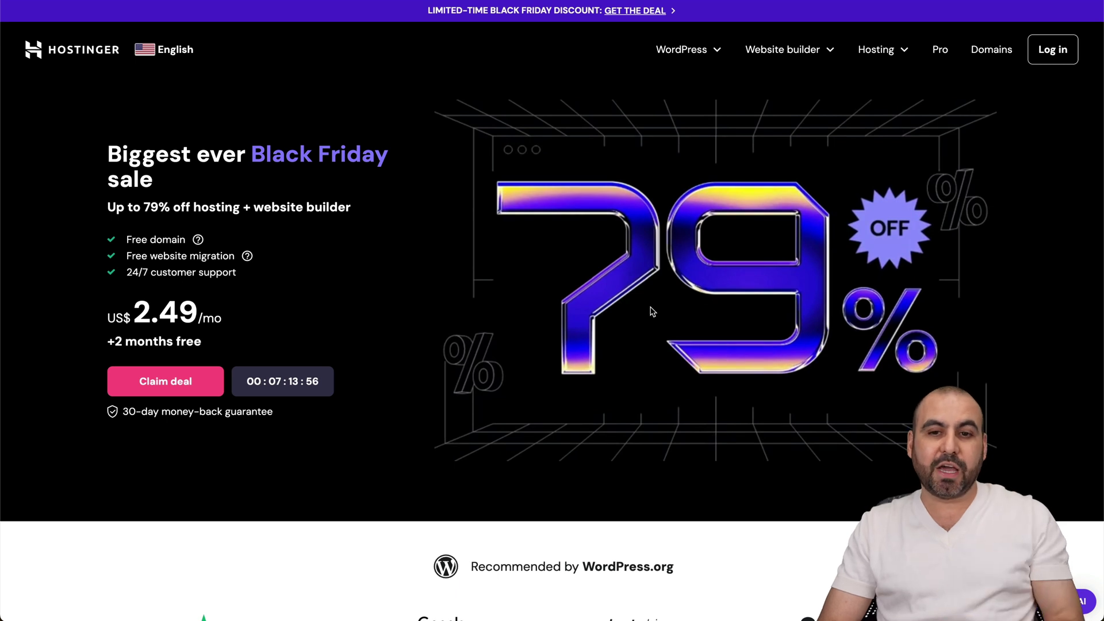
# Go to Hostinger's Web hosting page and scroll down to the plan cards.
pyautogui.moveTo(882, 57)
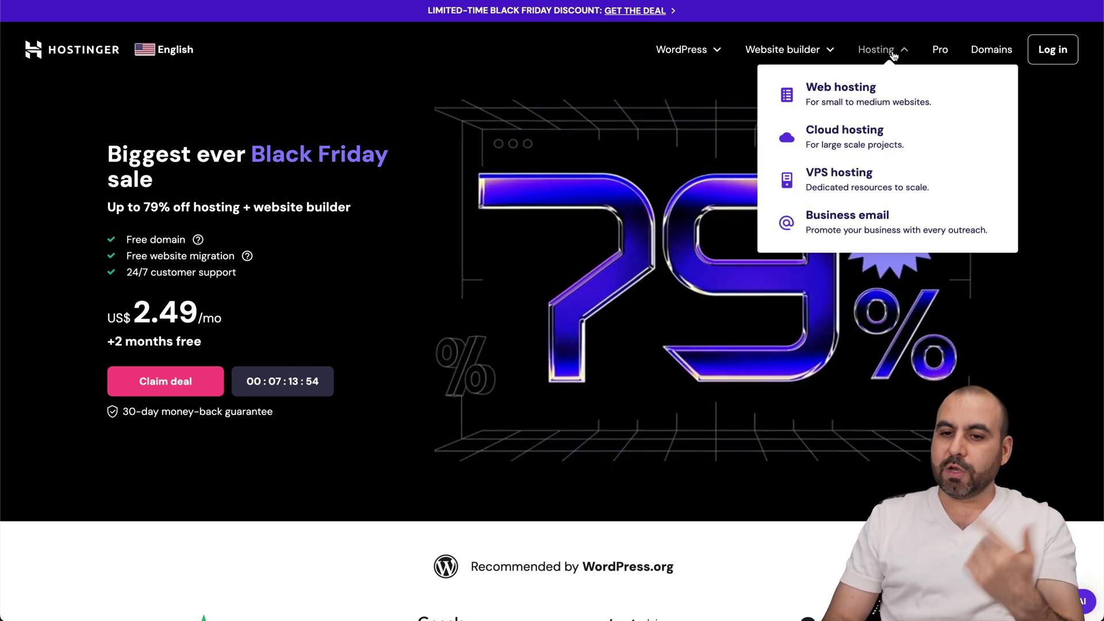
pyautogui.click(850, 103)
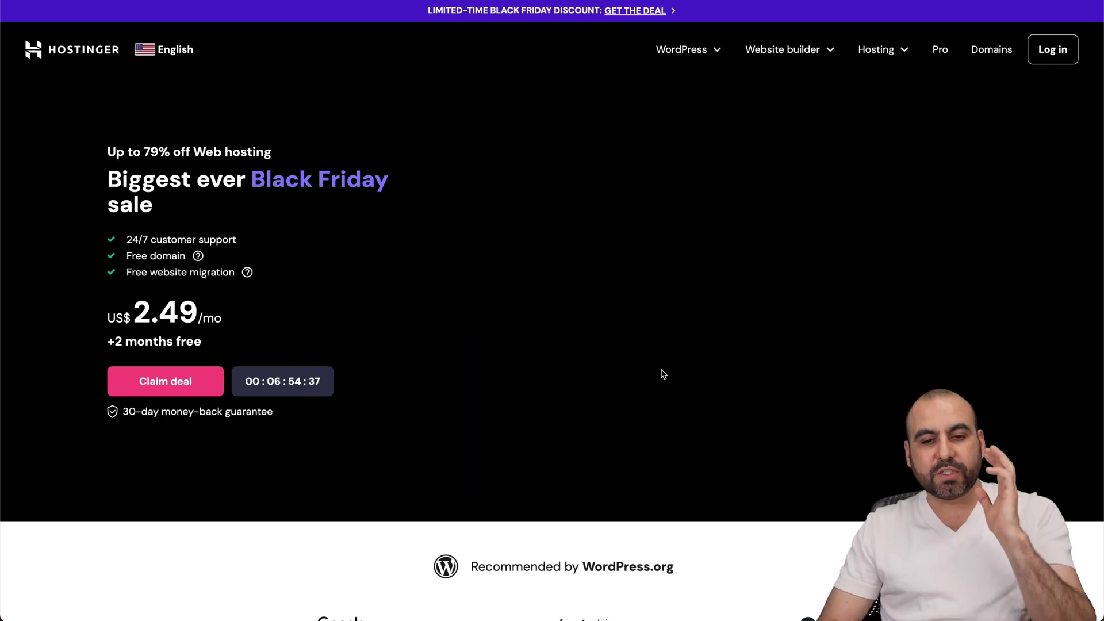
pyautogui.scroll(-5, 662, 374)
pyautogui.scroll(-8, 662, 374)
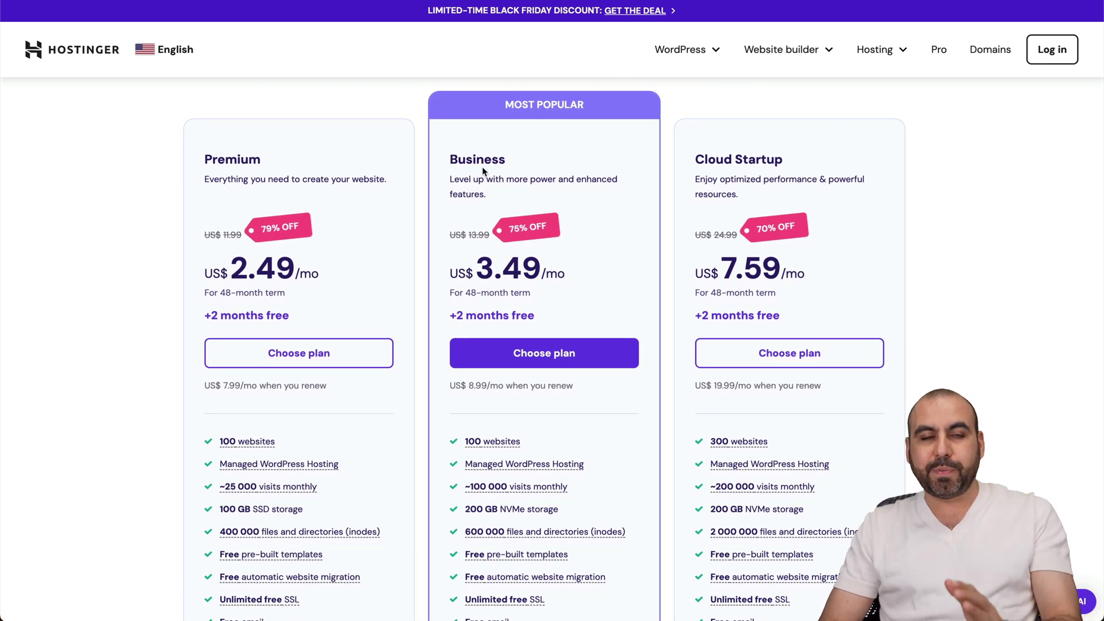
pyautogui.scroll(-1, 607, 206)
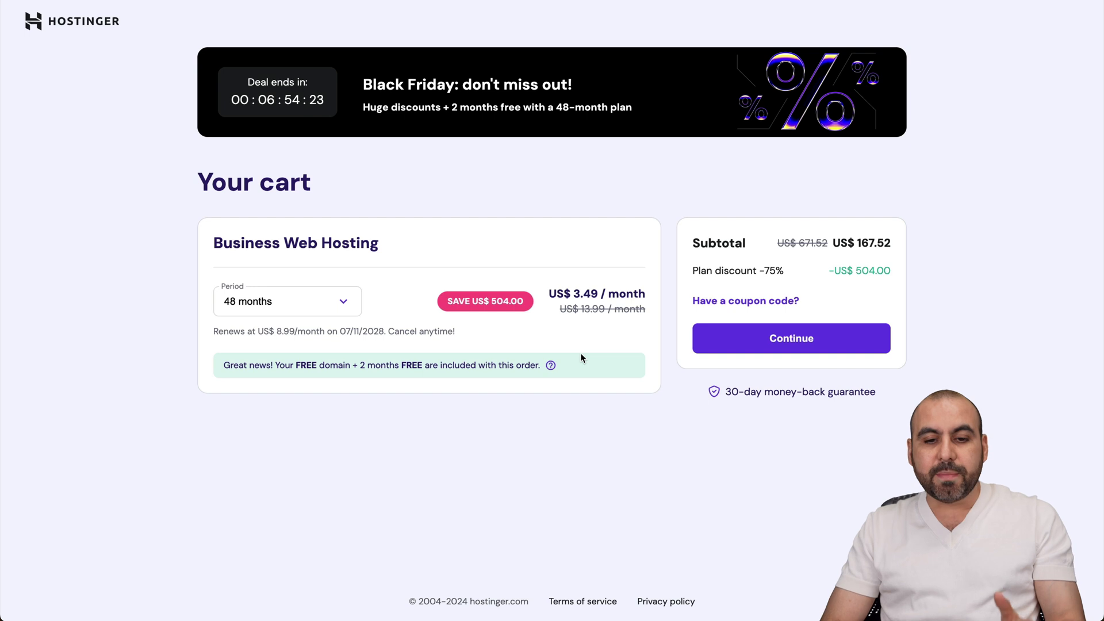
# Switch the billing period to 12 months, then back to 48 months.
pyautogui.click(343, 303)
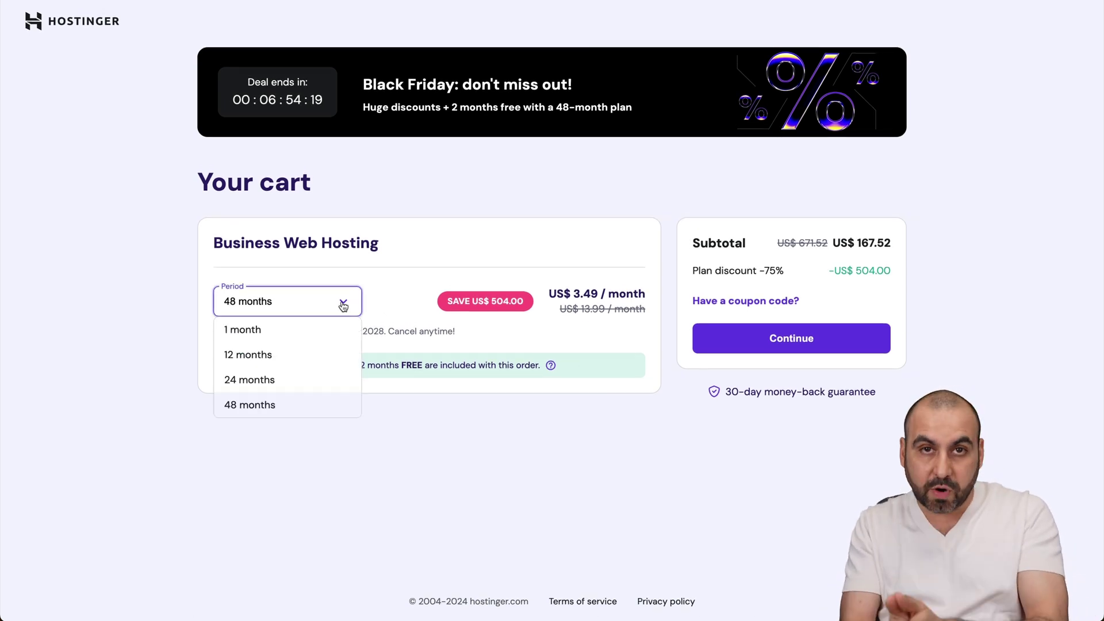
pyautogui.click(291, 352)
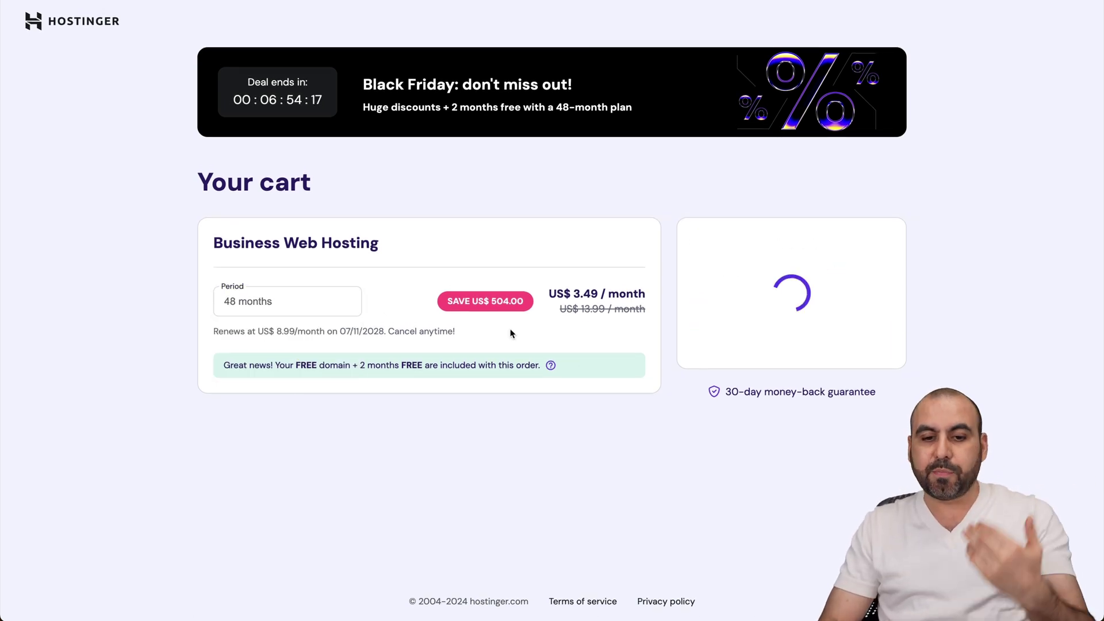
pyautogui.click(310, 299)
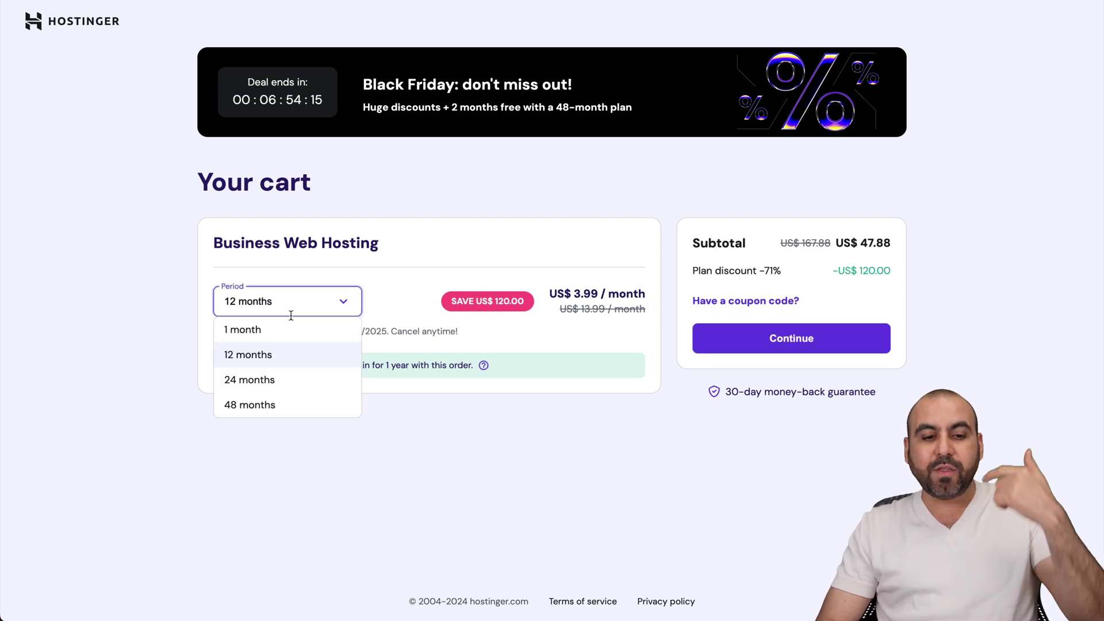
pyautogui.click(268, 407)
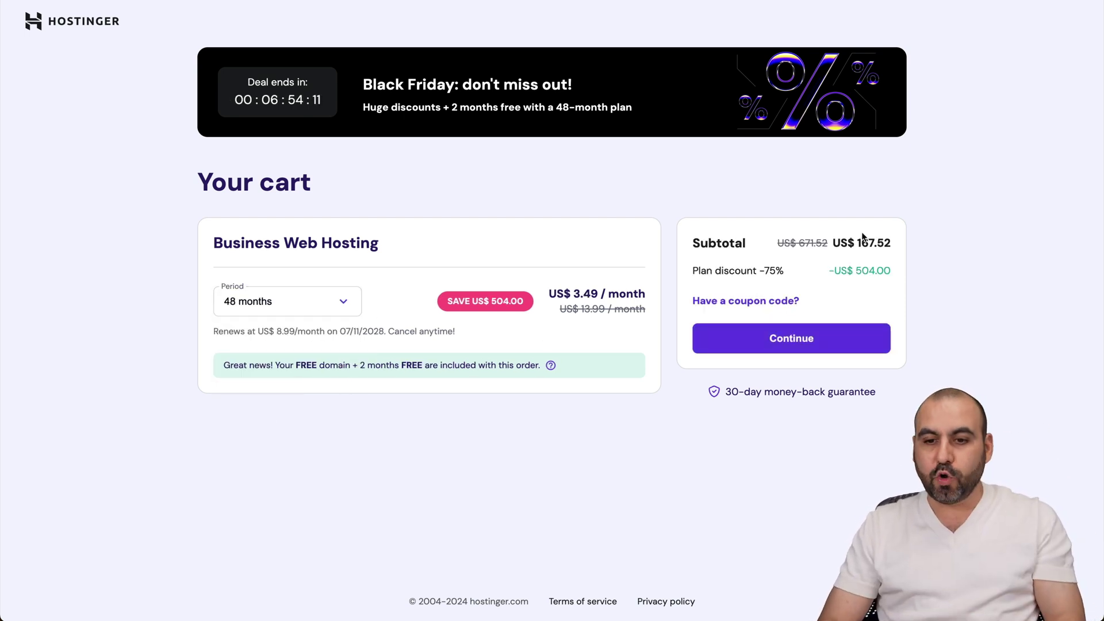
# Apply the coupon code SAASMASTER to the Business Web Hosting cart.
pyautogui.click(760, 302)
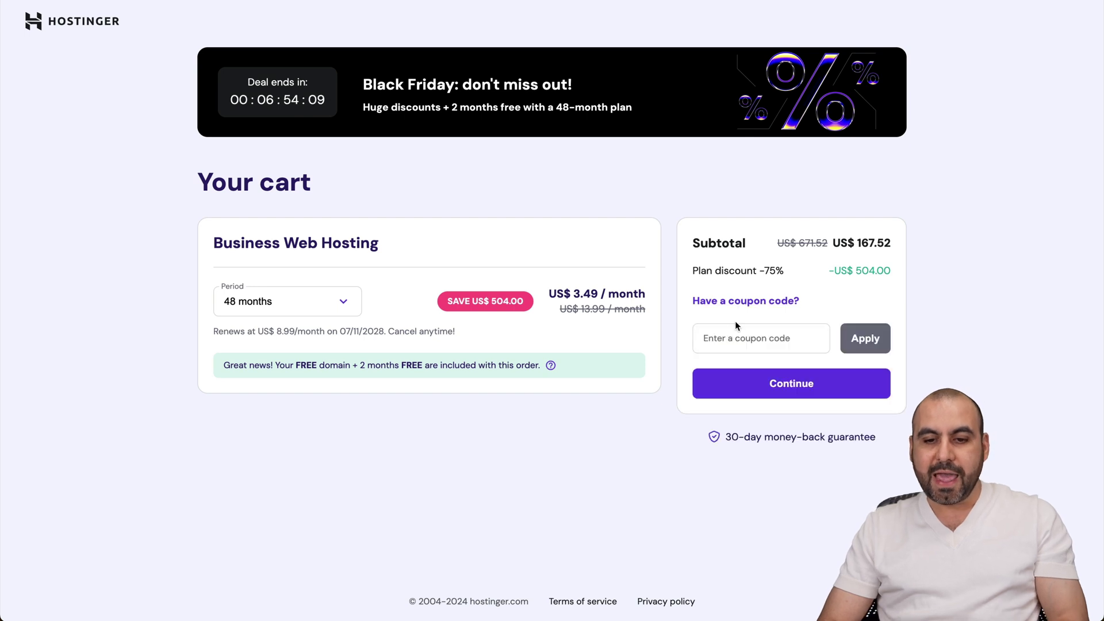
pyautogui.click(722, 339)
pyautogui.write('SAASMAS')
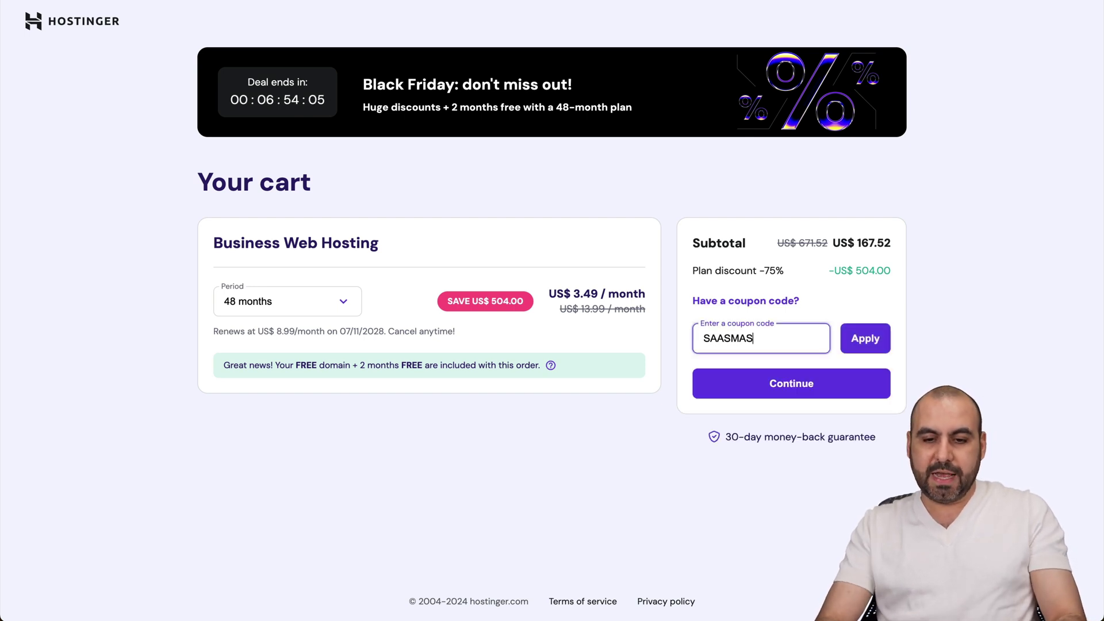
pyautogui.write('TER')
pyautogui.click(864, 339)
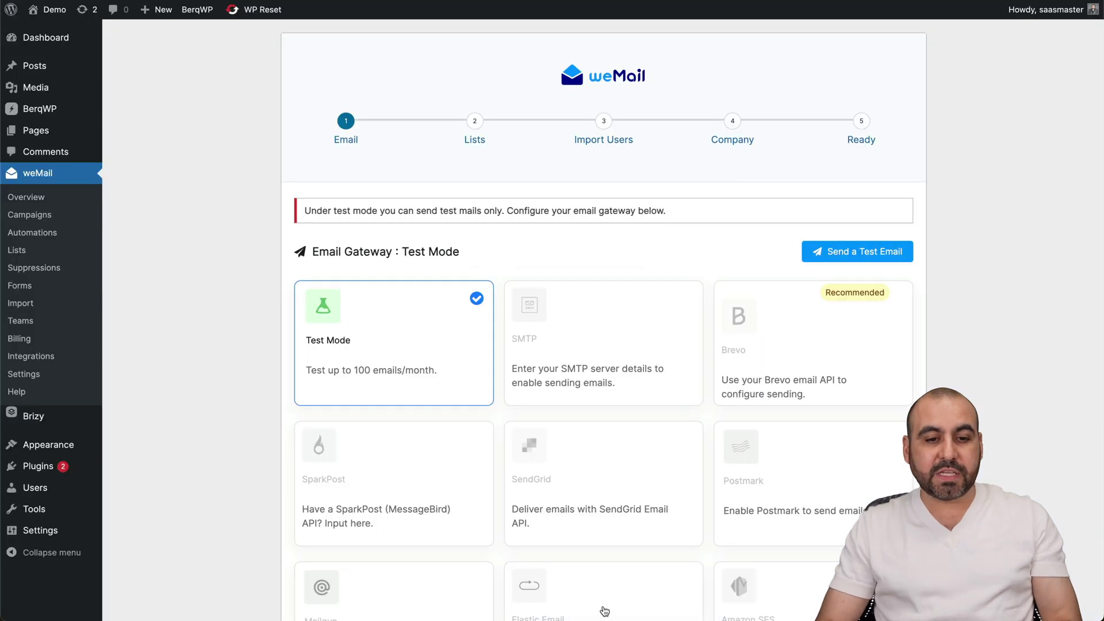
pyautogui.scroll(-1, 578, 384)
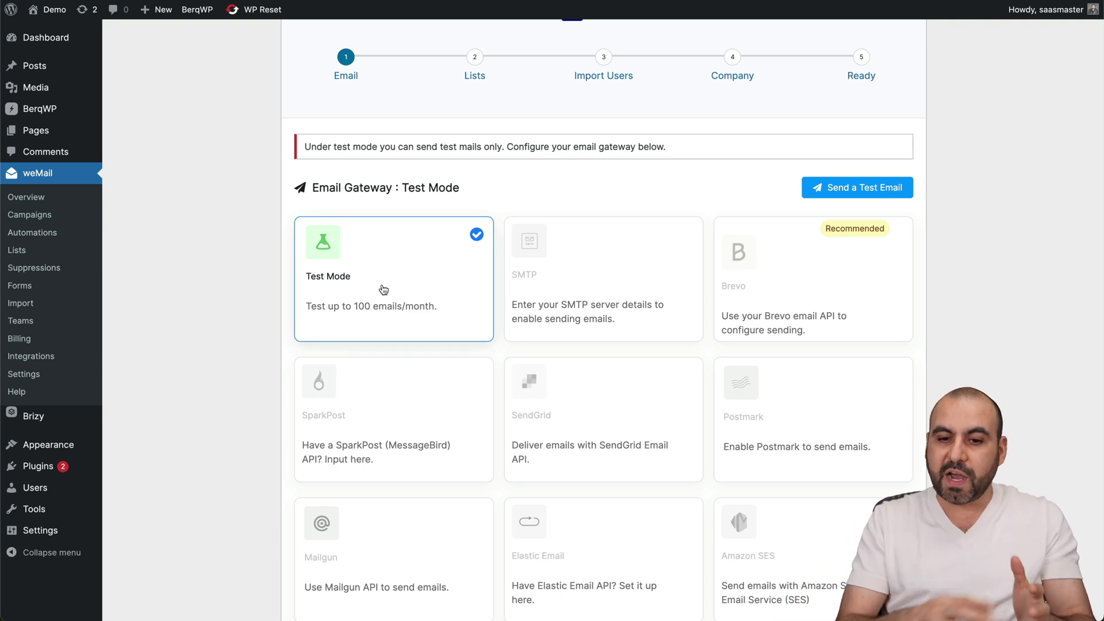
pyautogui.scroll(-1, 737, 394)
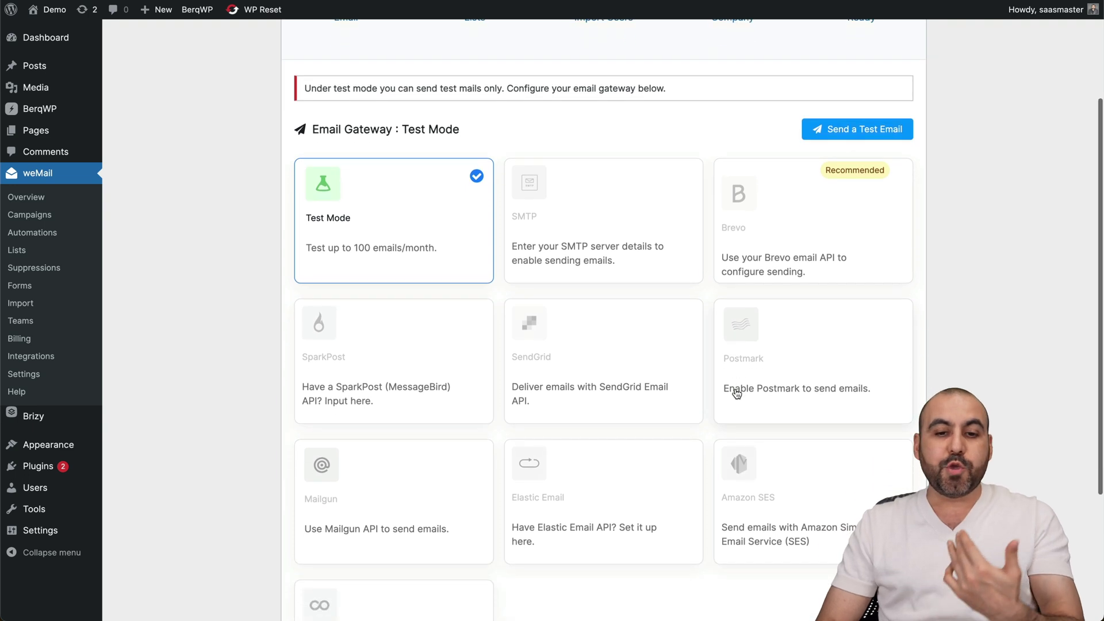
pyautogui.scroll(-1, 736, 394)
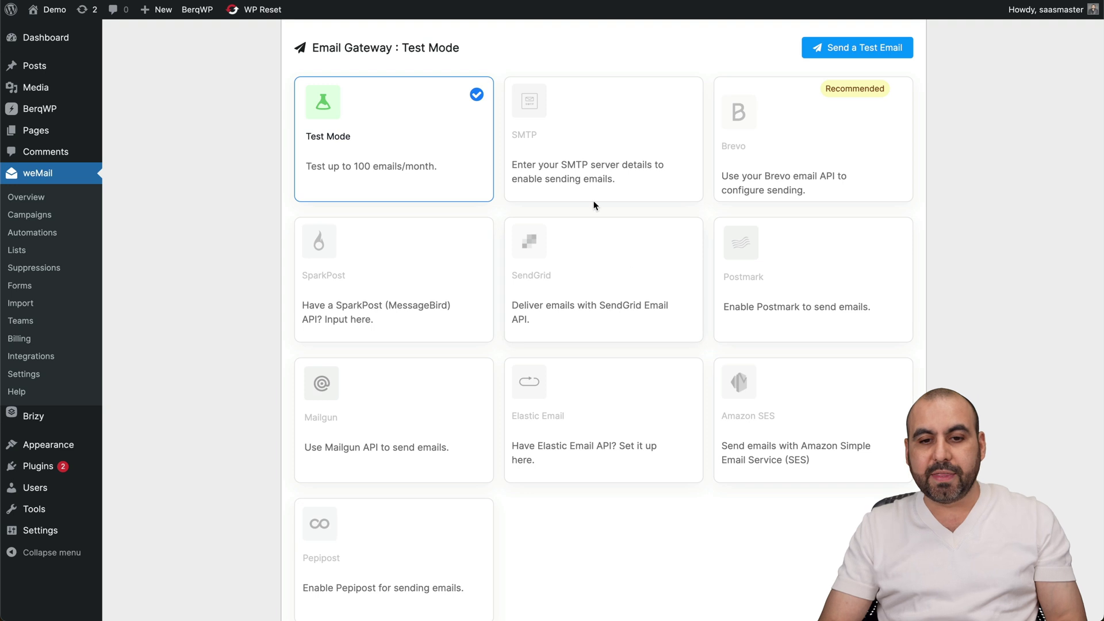
pyautogui.click(611, 180)
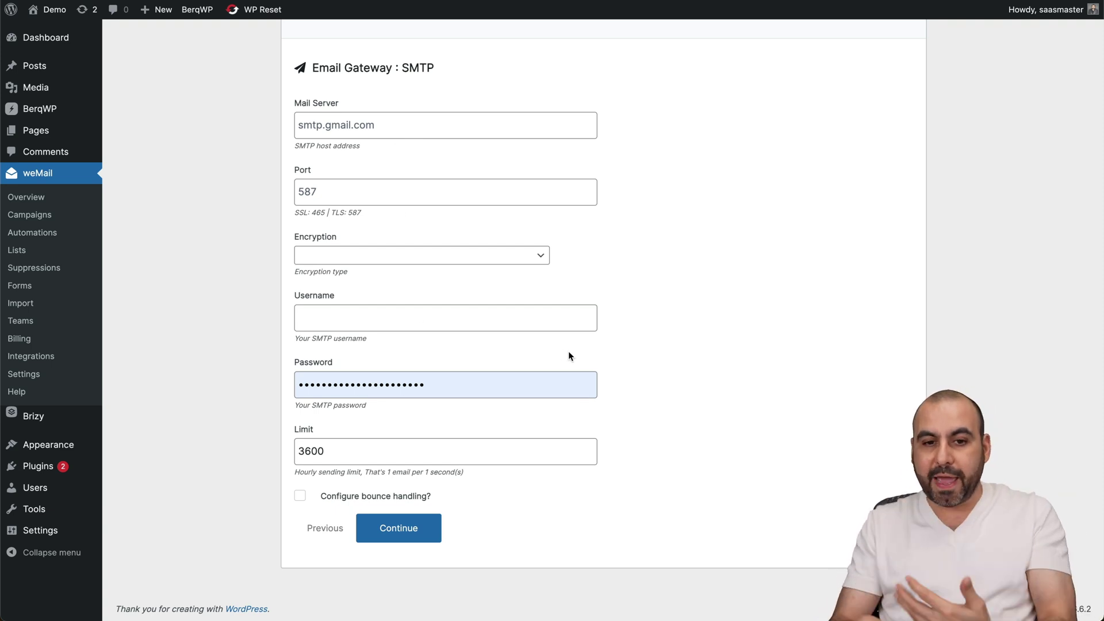
pyautogui.scroll(3, 568, 352)
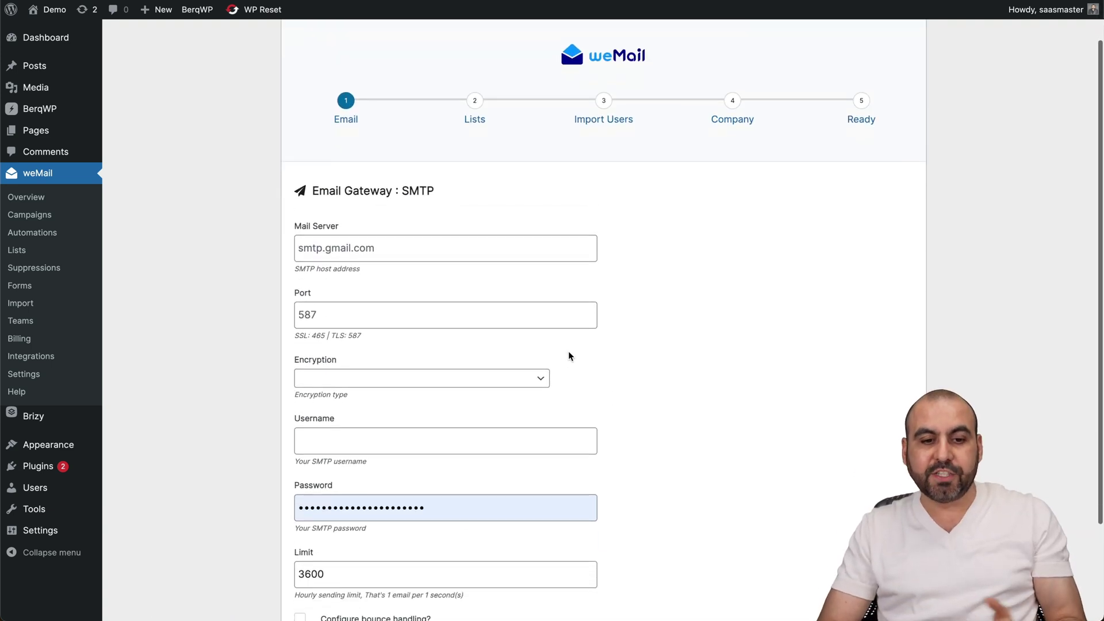
pyautogui.scroll(-3, 568, 357)
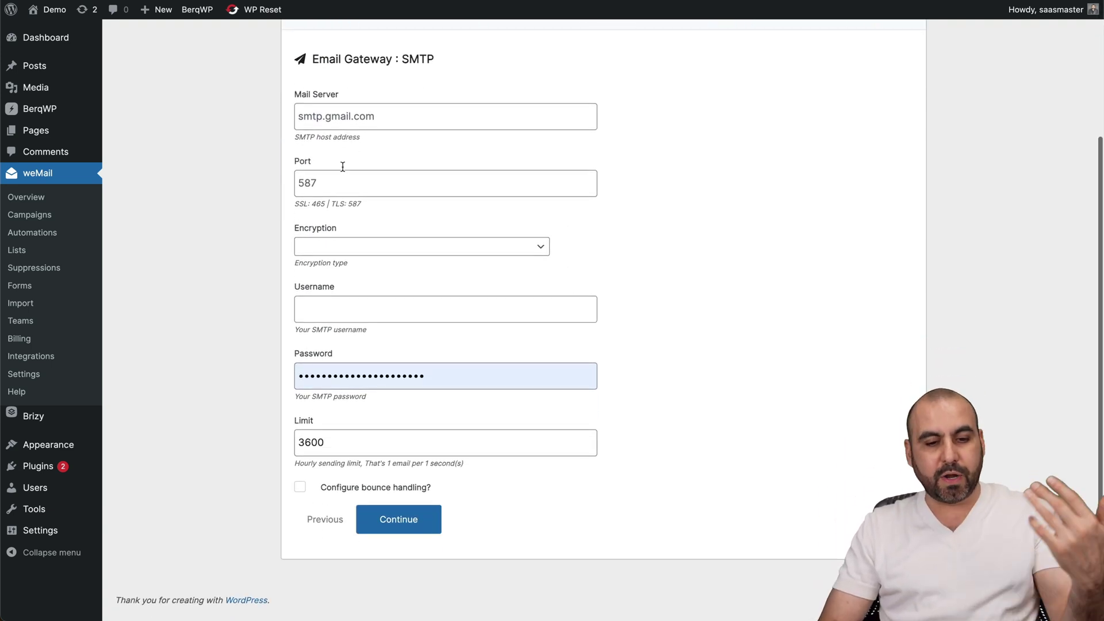
pyautogui.scroll(1, 342, 167)
pyautogui.click(323, 529)
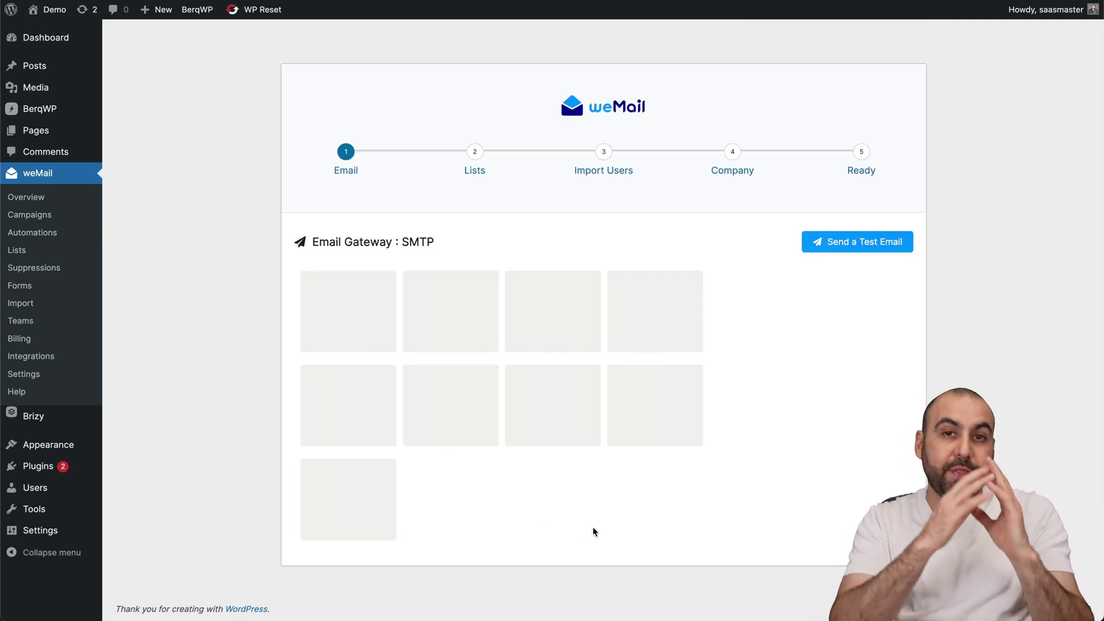
pyautogui.scroll(-3, 514, 526)
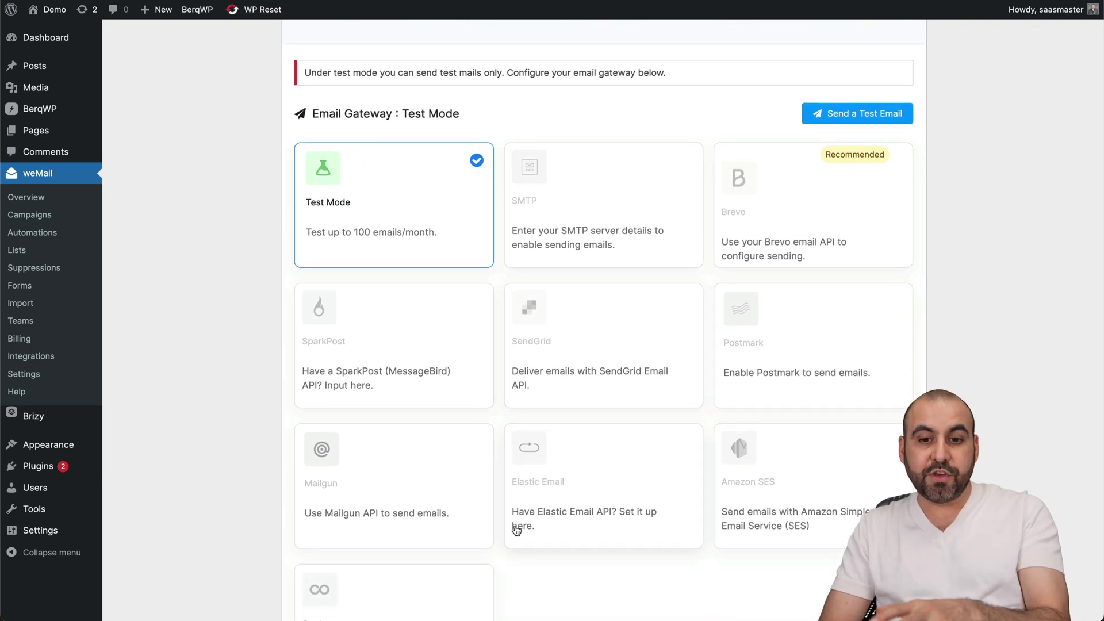
pyautogui.scroll(-1, 513, 528)
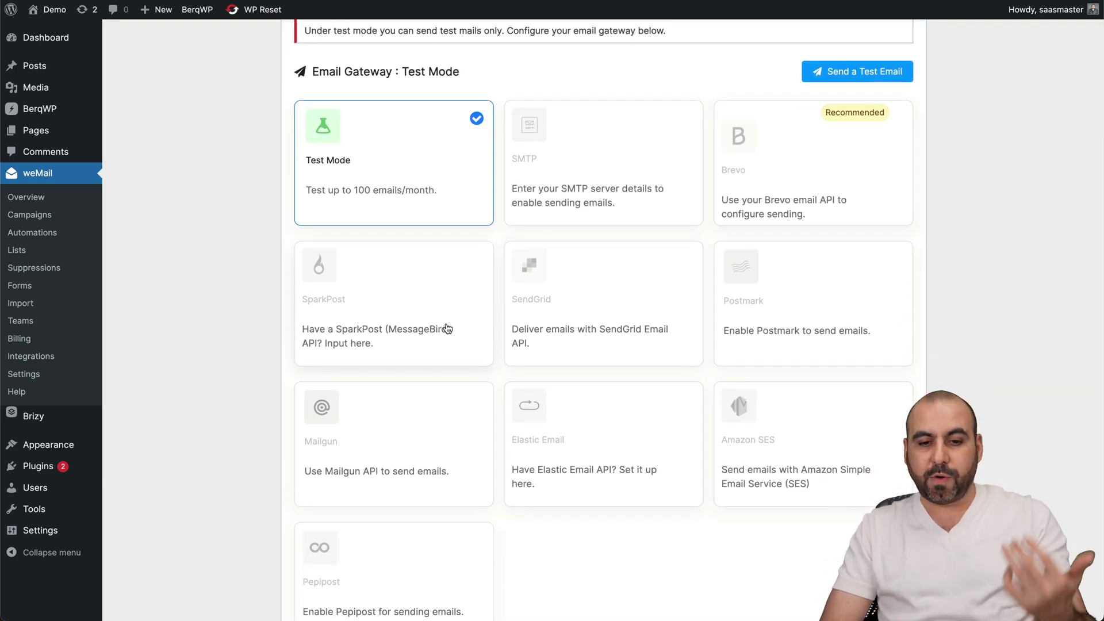
pyautogui.scroll(-3, 451, 327)
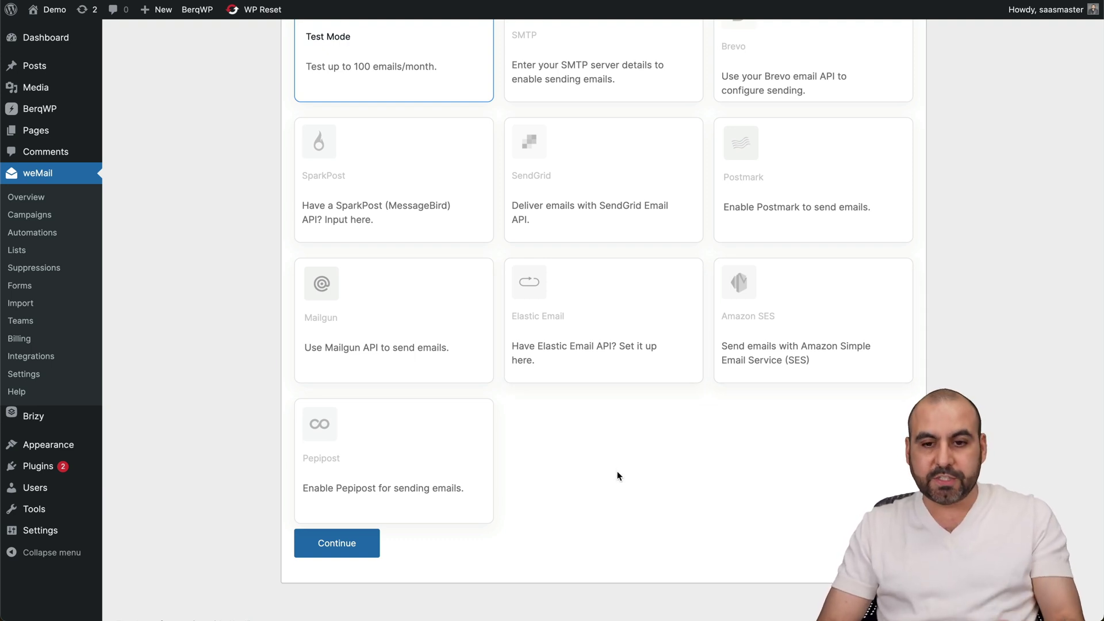
pyautogui.click(733, 372)
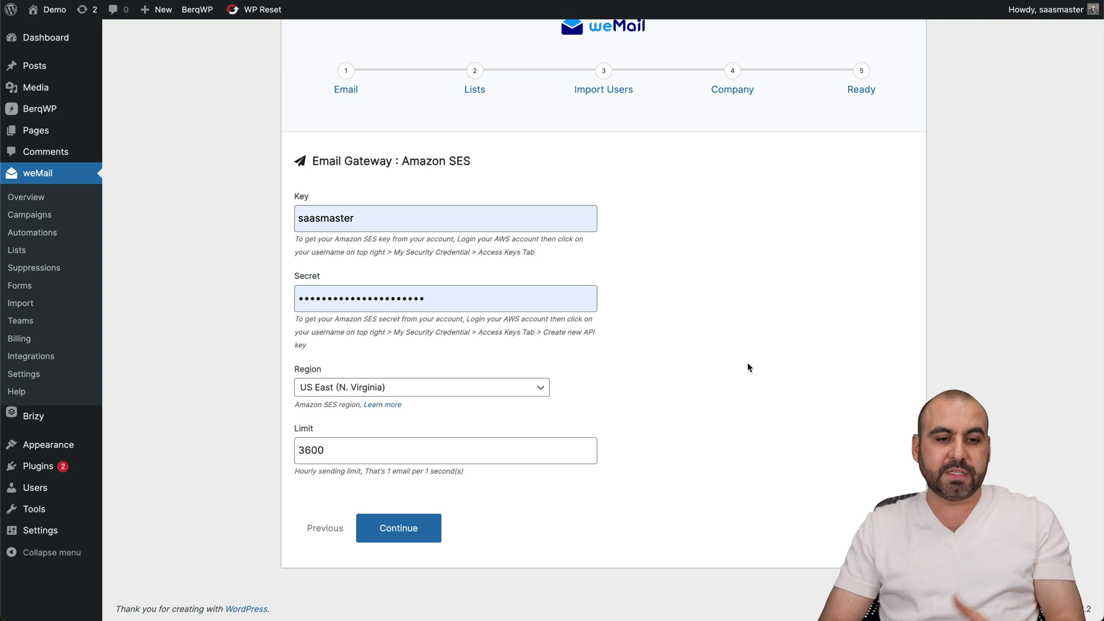
pyautogui.rightClick(748, 366)
pyautogui.click(325, 527)
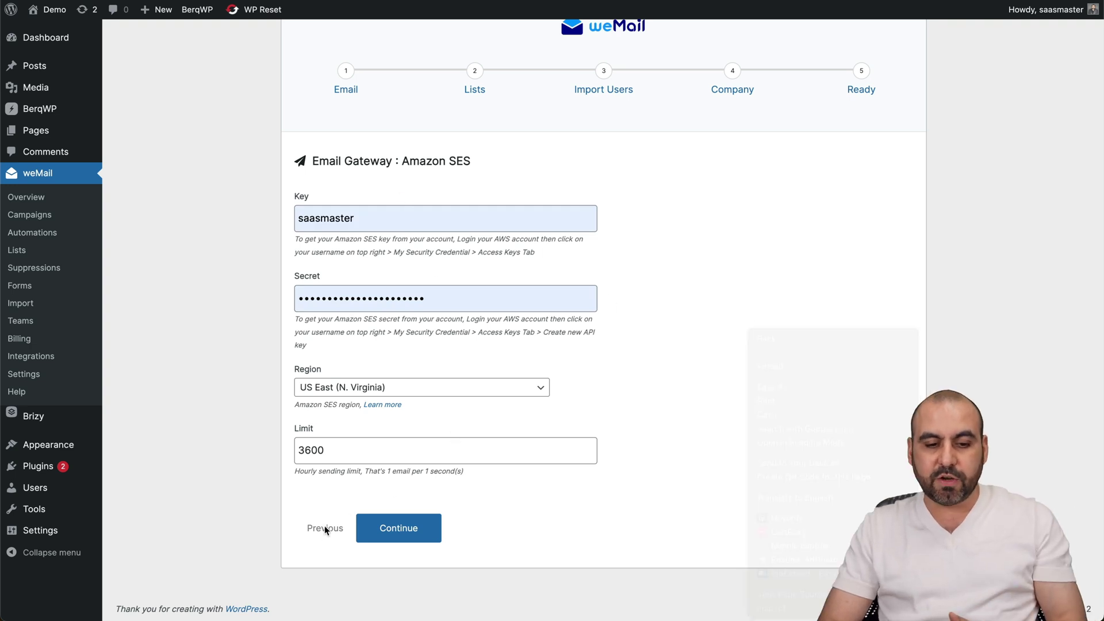
pyautogui.click(328, 528)
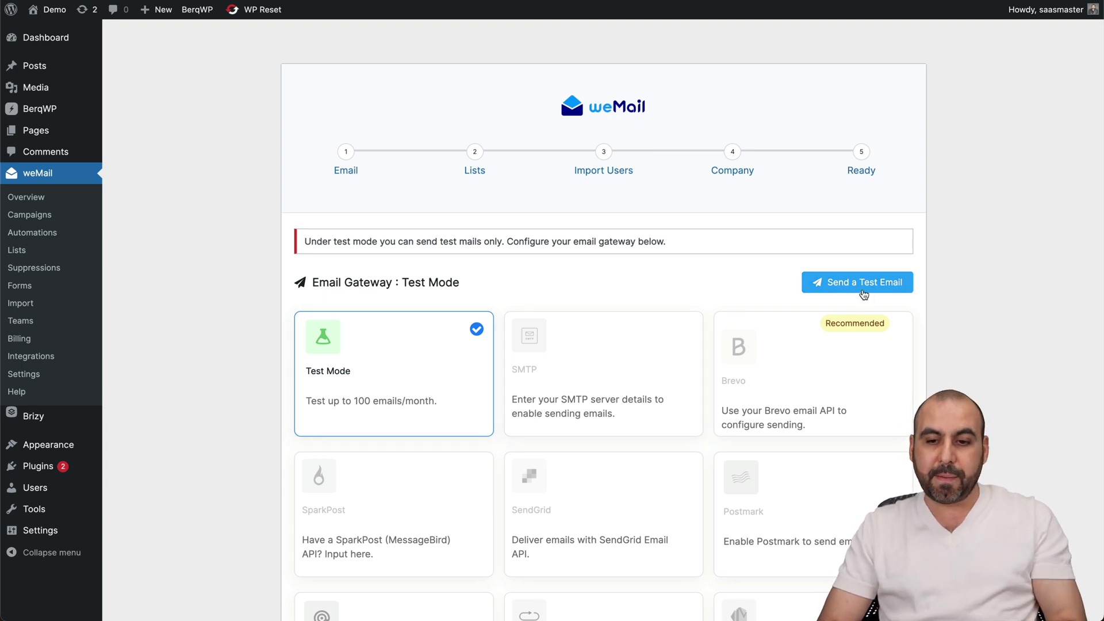
# Add two new lists named 'Subscriber' and 'Customer' in the Lists step, then continue.
pyautogui.scroll(-6, 650, 385)
pyautogui.click(356, 521)
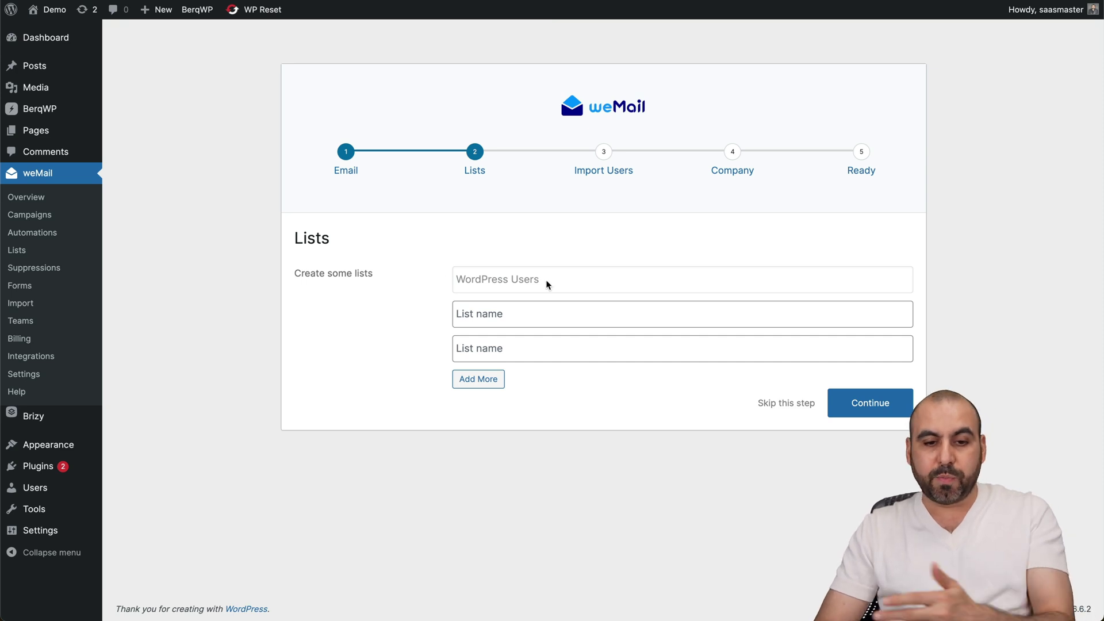
pyautogui.click(519, 314)
pyautogui.write('Subscri')
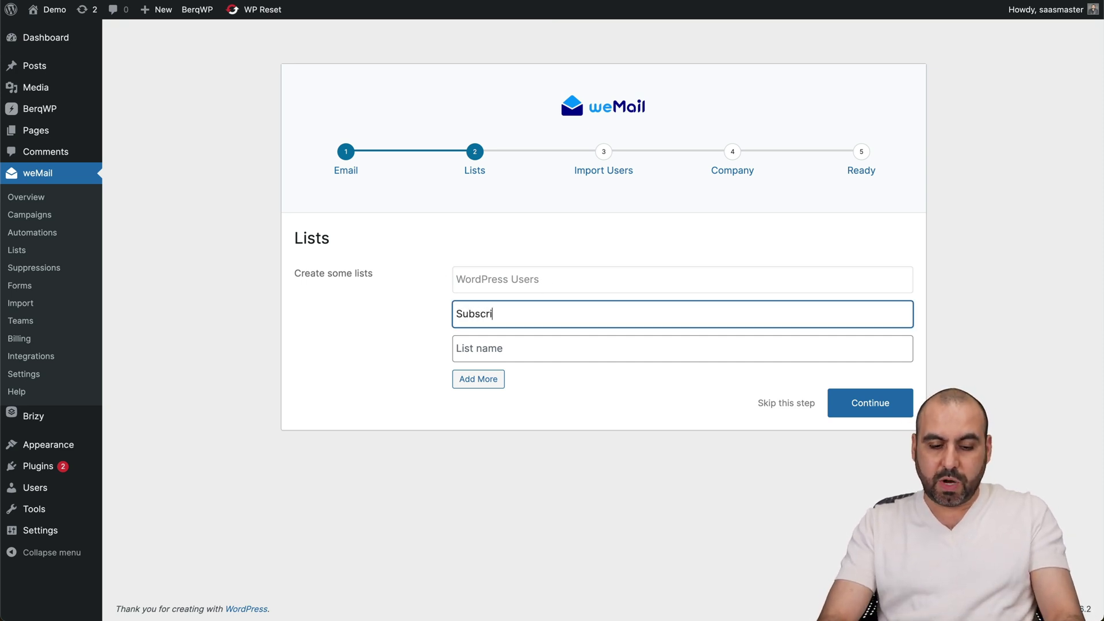
pyautogui.write('bers')
pyautogui.click(514, 338)
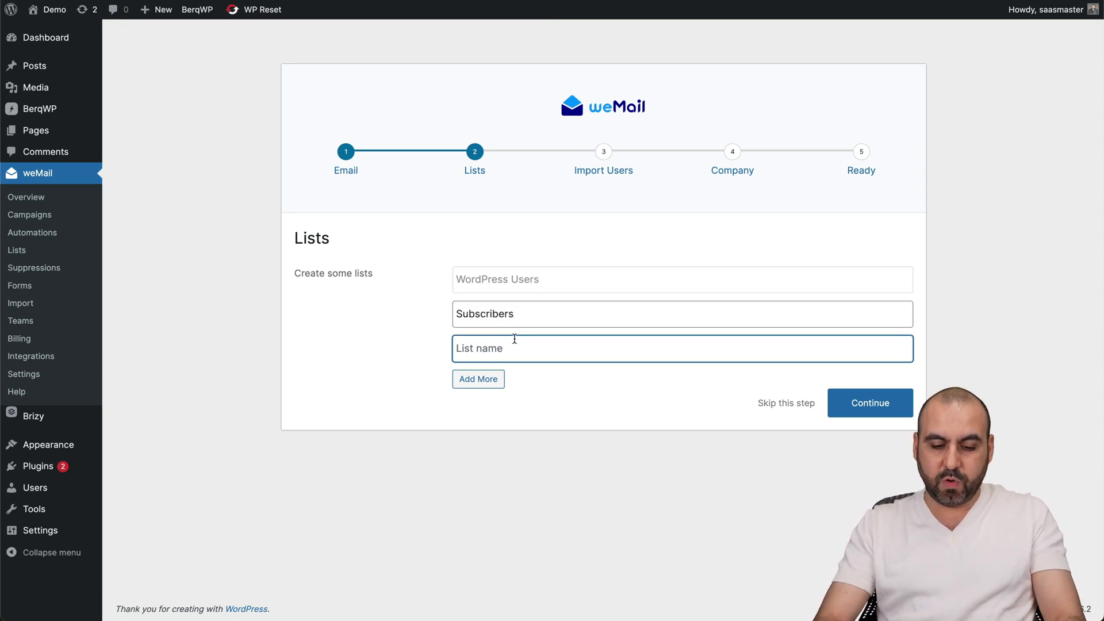
pyautogui.write('Customers')
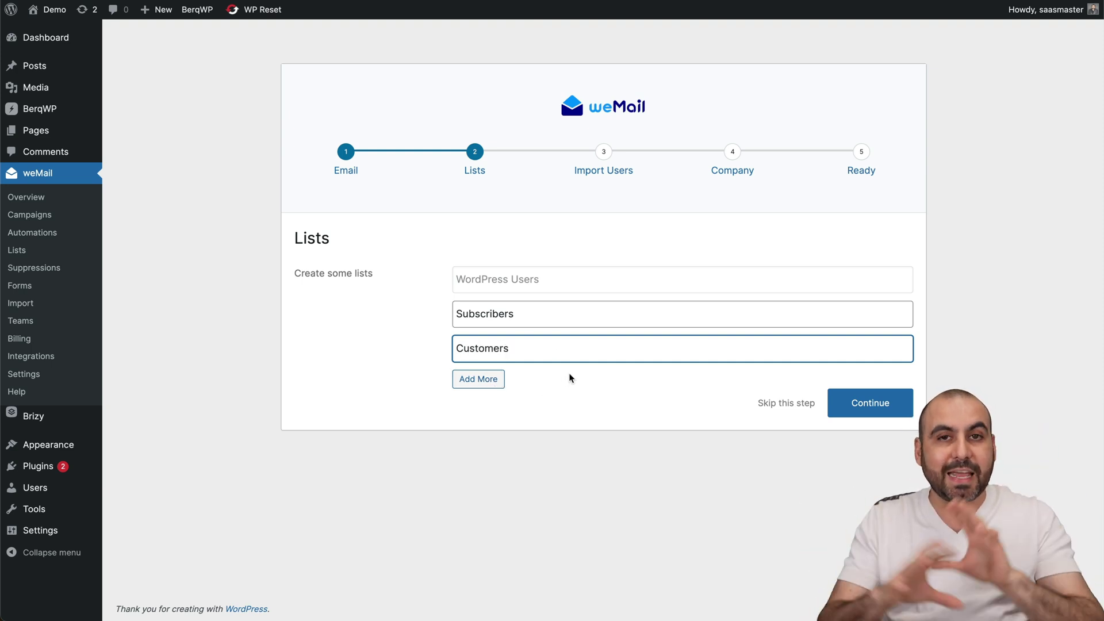
pyautogui.click(854, 404)
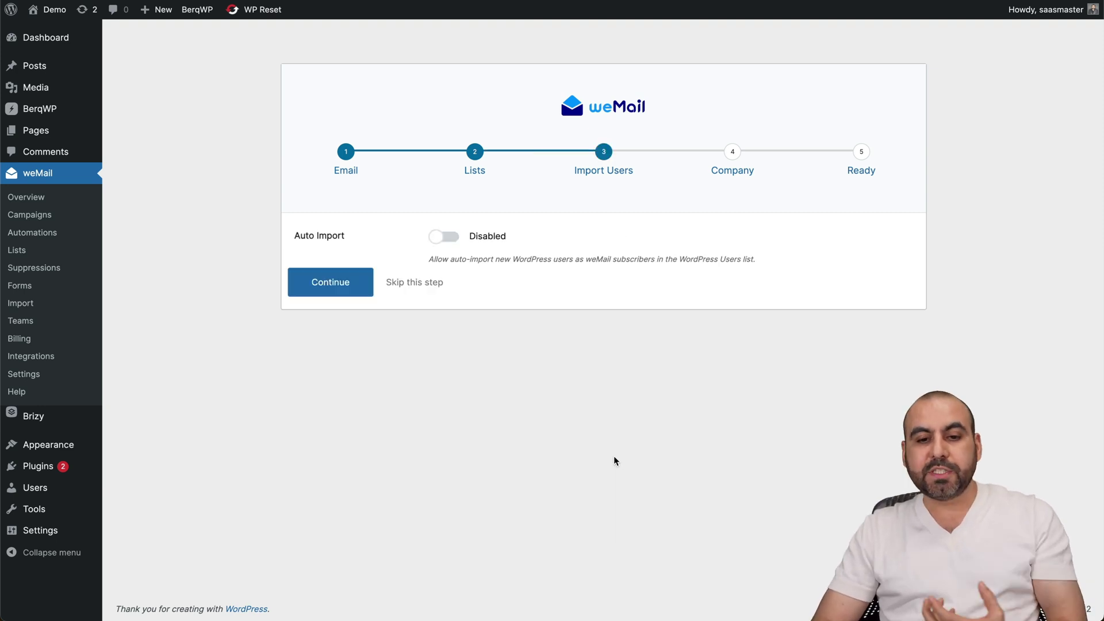
# Enable Auto Import for all user roles and continue to Company Details.
pyautogui.click(446, 238)
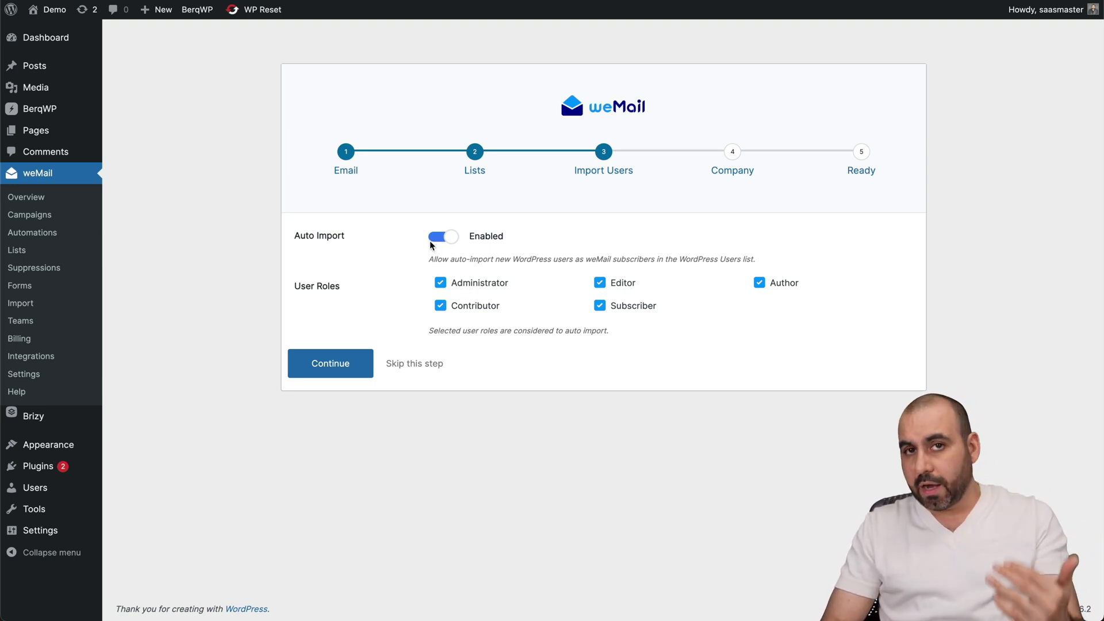
pyautogui.click(337, 363)
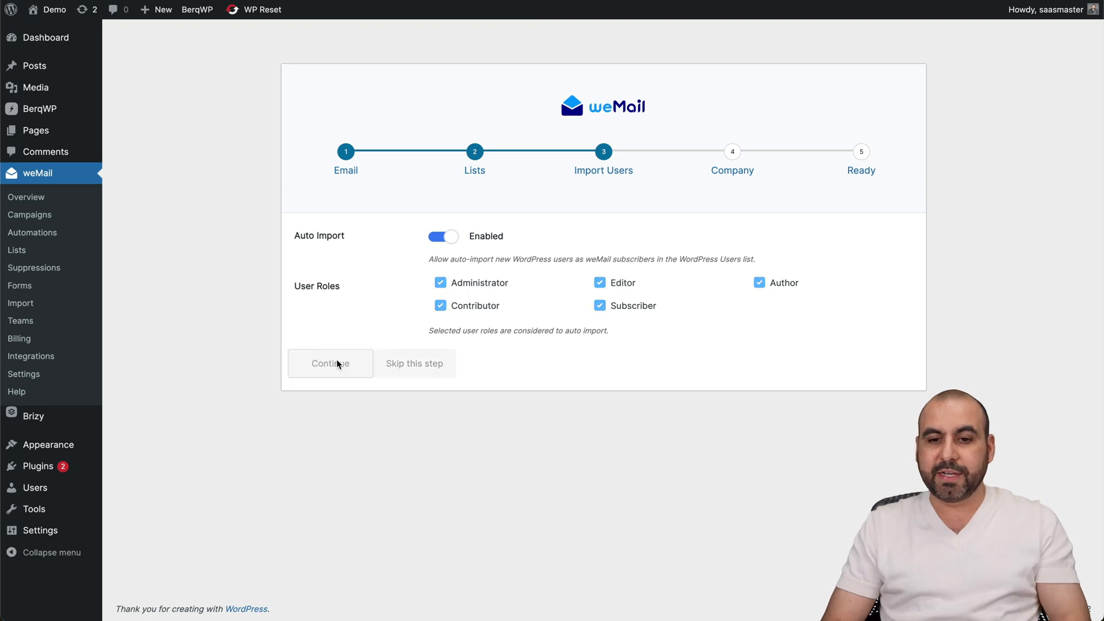
# Enter 'Test' as the company name and submit the company details.
pyautogui.scroll(-3, 588, 388)
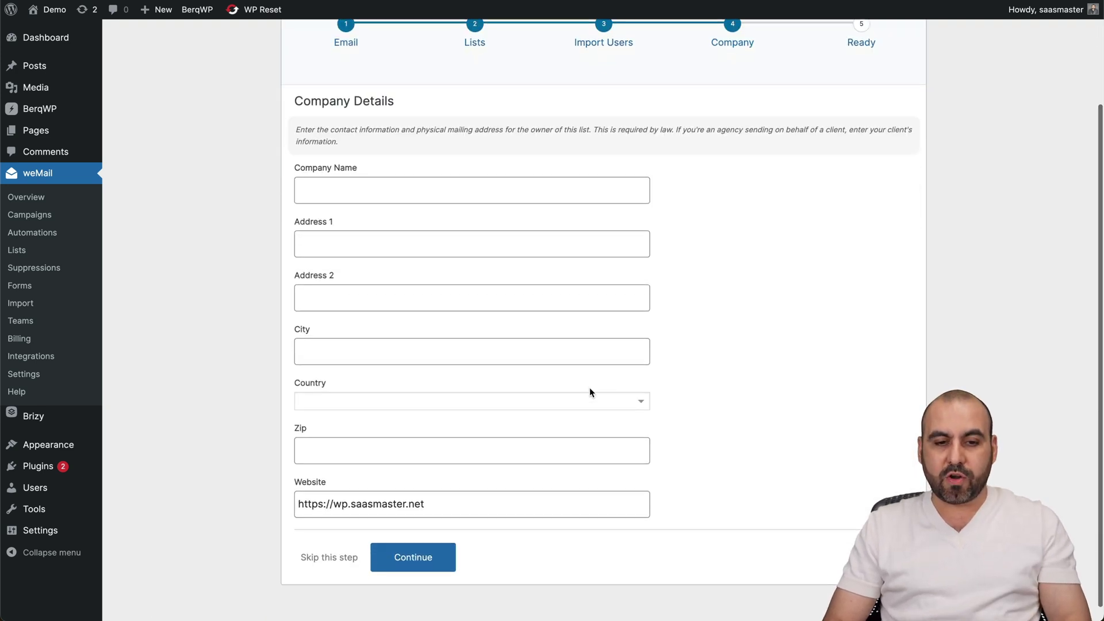
pyautogui.click(381, 174)
pyautogui.write('Test')
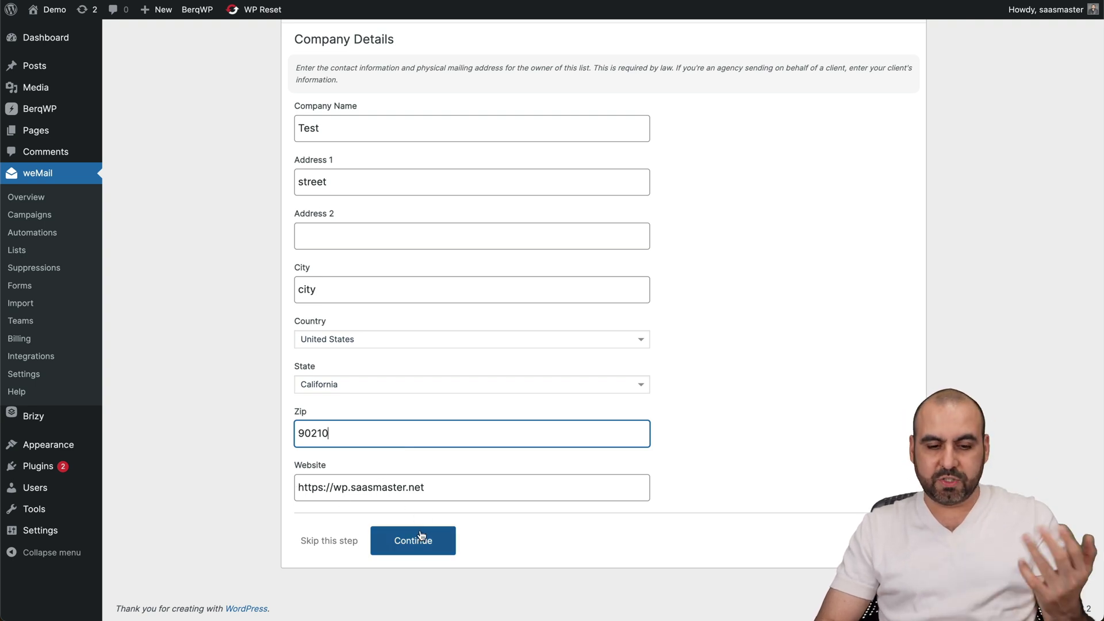
pyautogui.click(426, 538)
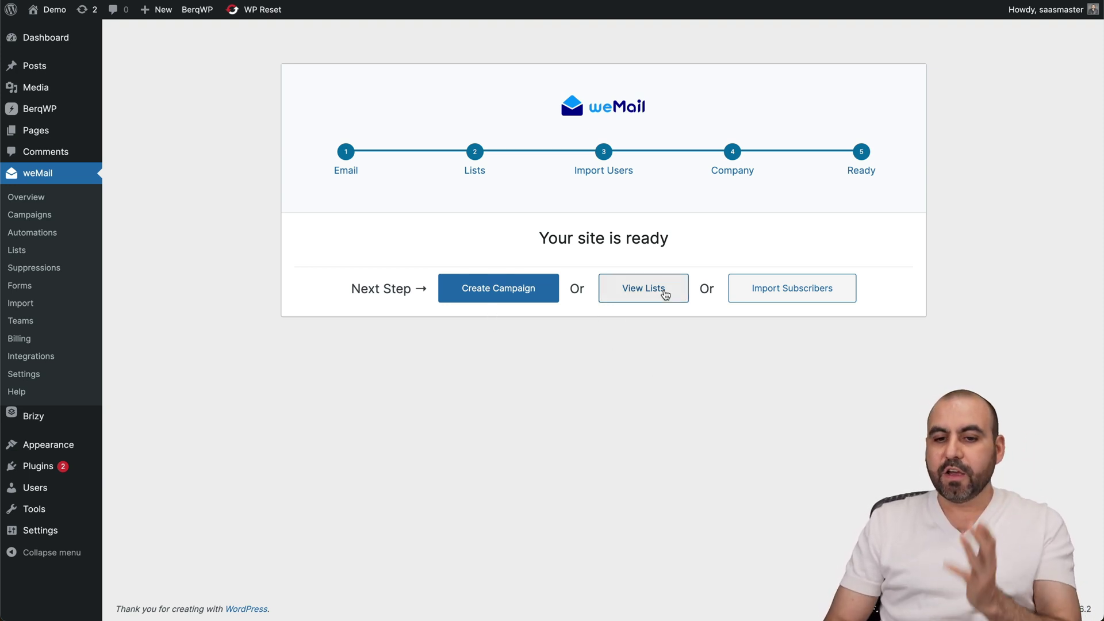
# Open the CSV subscriber import and close its upload window, then go to Campaigns.
pyautogui.click(805, 294)
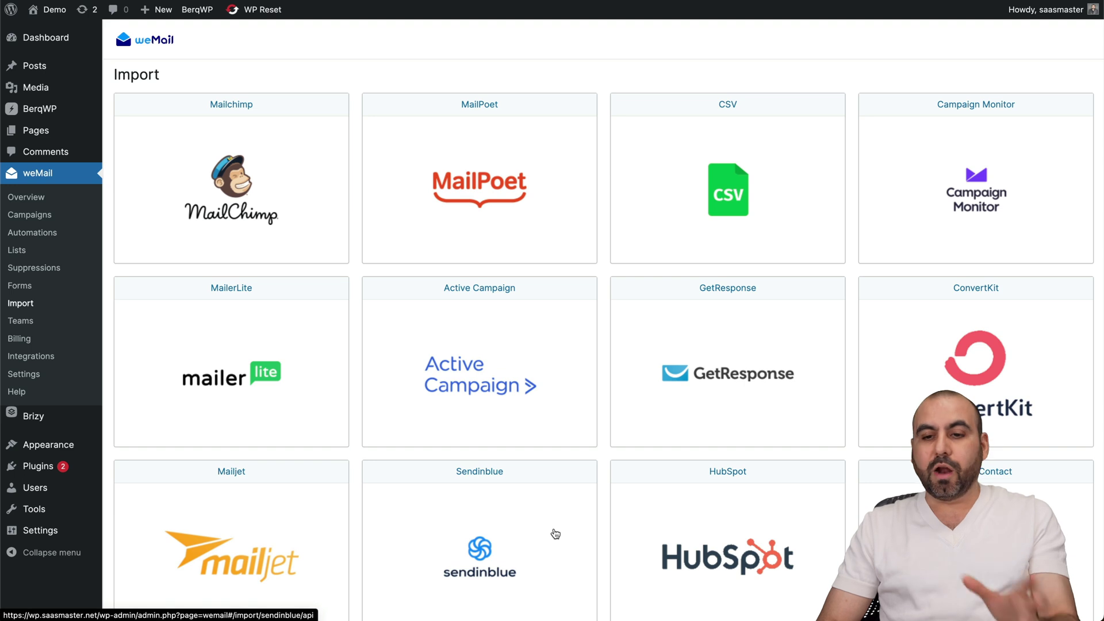
pyautogui.scroll(-3, 582, 259)
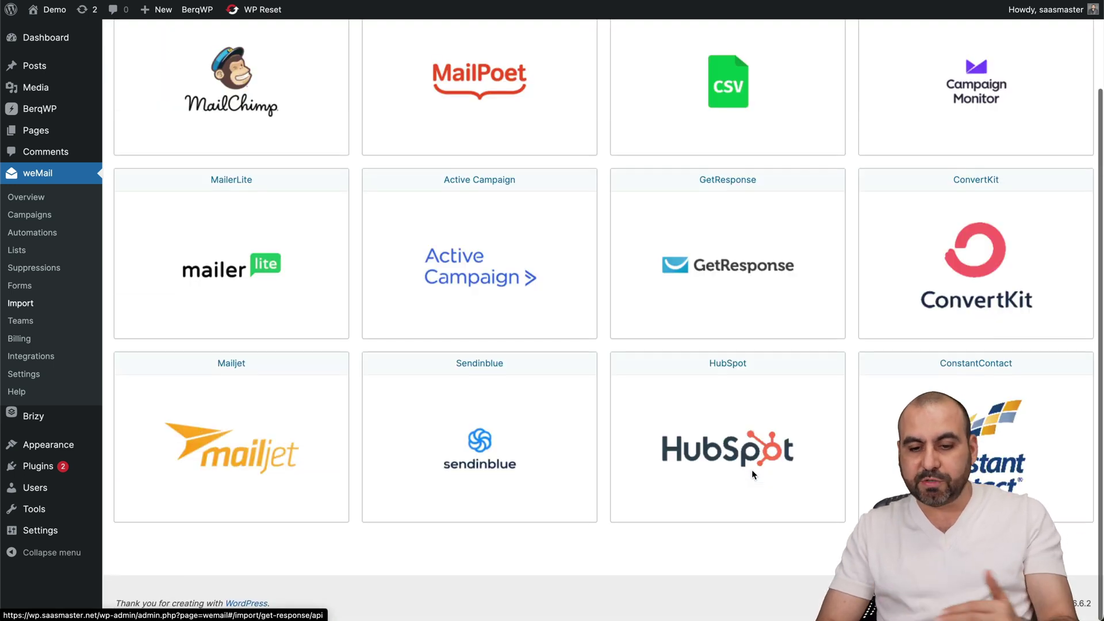
pyautogui.scroll(2, 753, 475)
pyautogui.scroll(1, 753, 474)
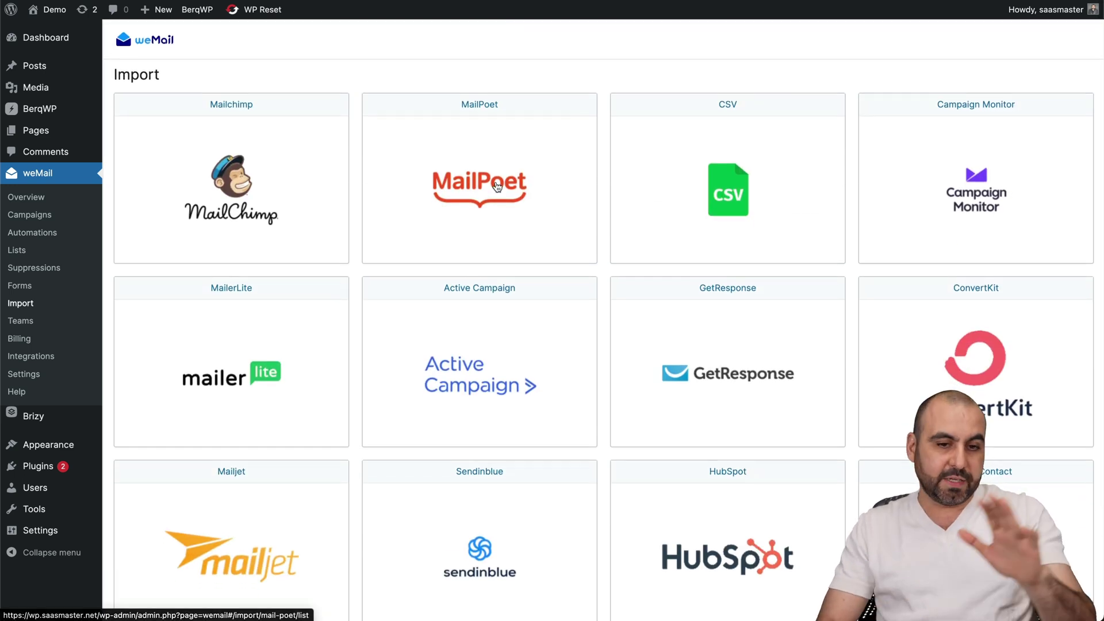
pyautogui.click(699, 199)
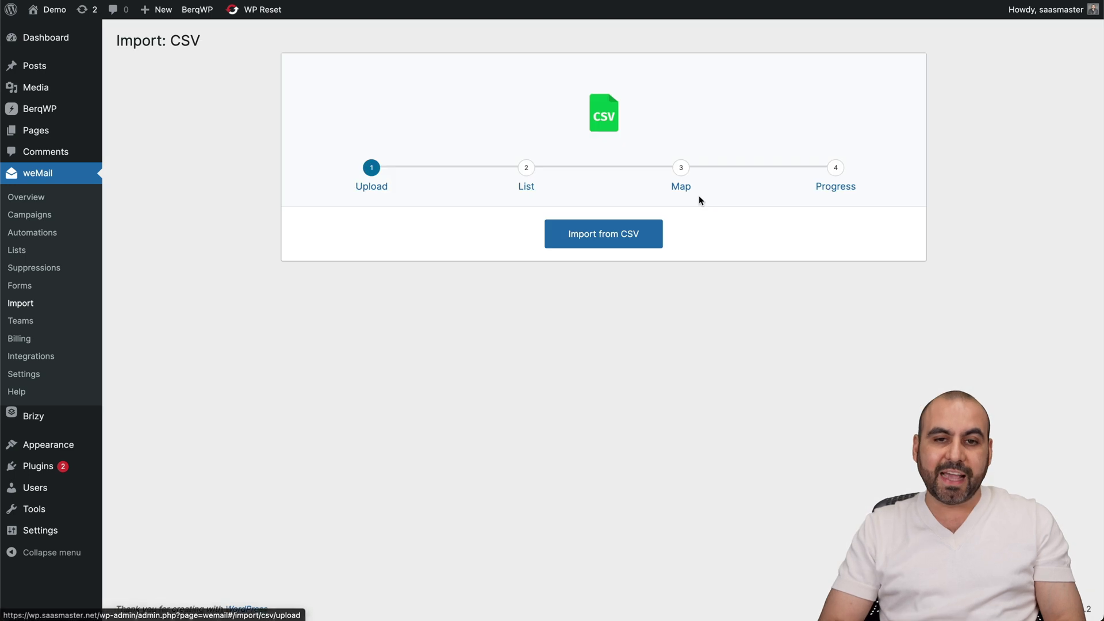
pyautogui.click(598, 245)
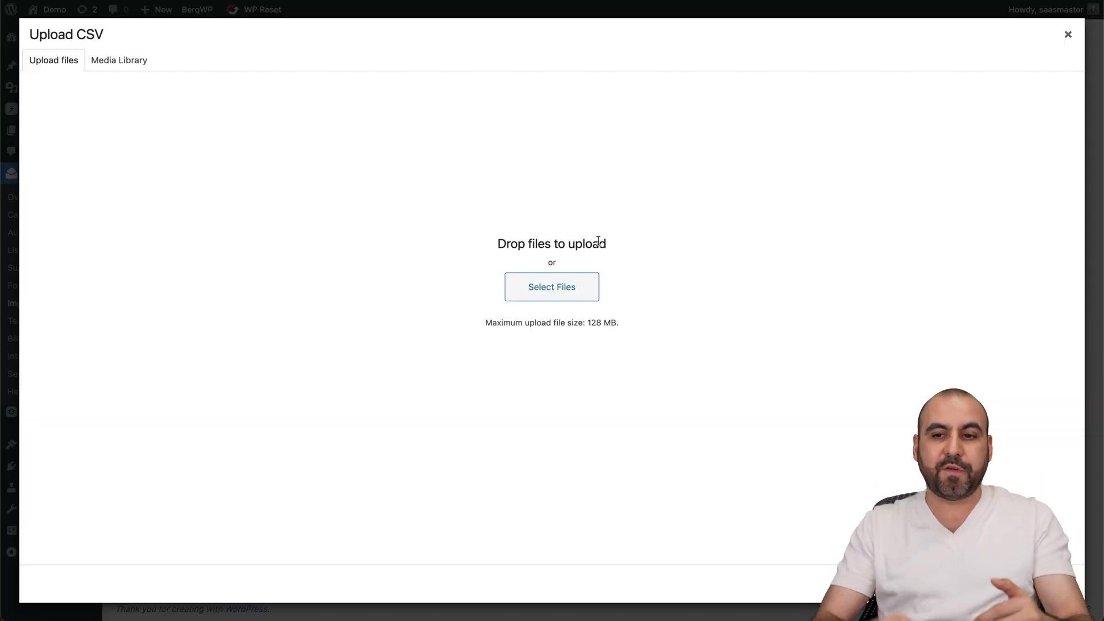
pyautogui.click(1067, 35)
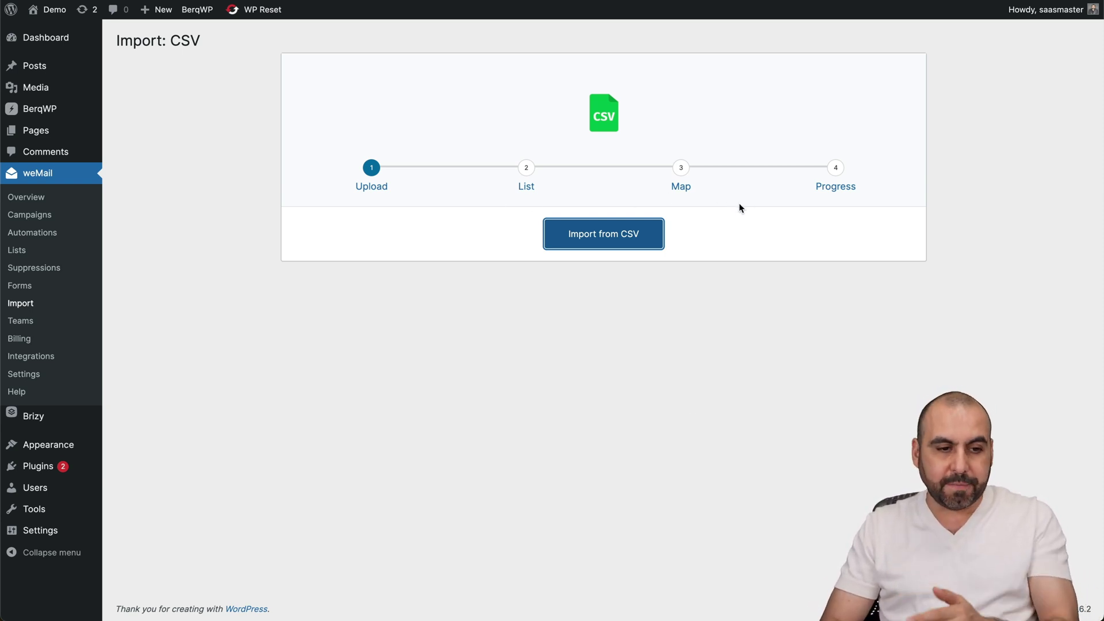
pyautogui.click(44, 216)
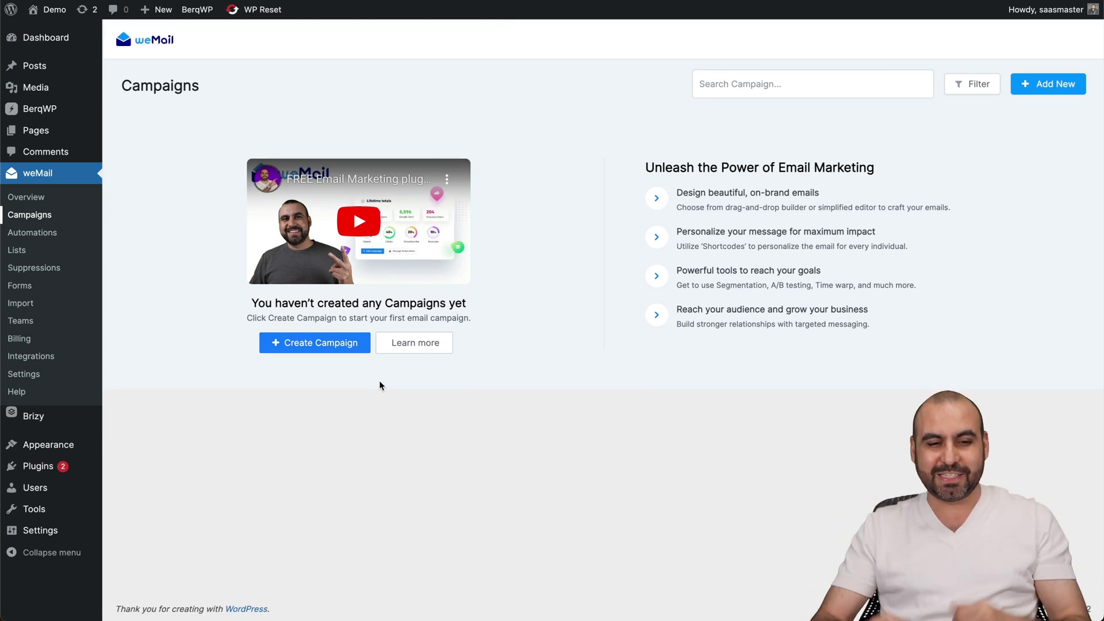
# Create a new campaign named 'test' and proceed to its Recipients step.
pyautogui.click(337, 346)
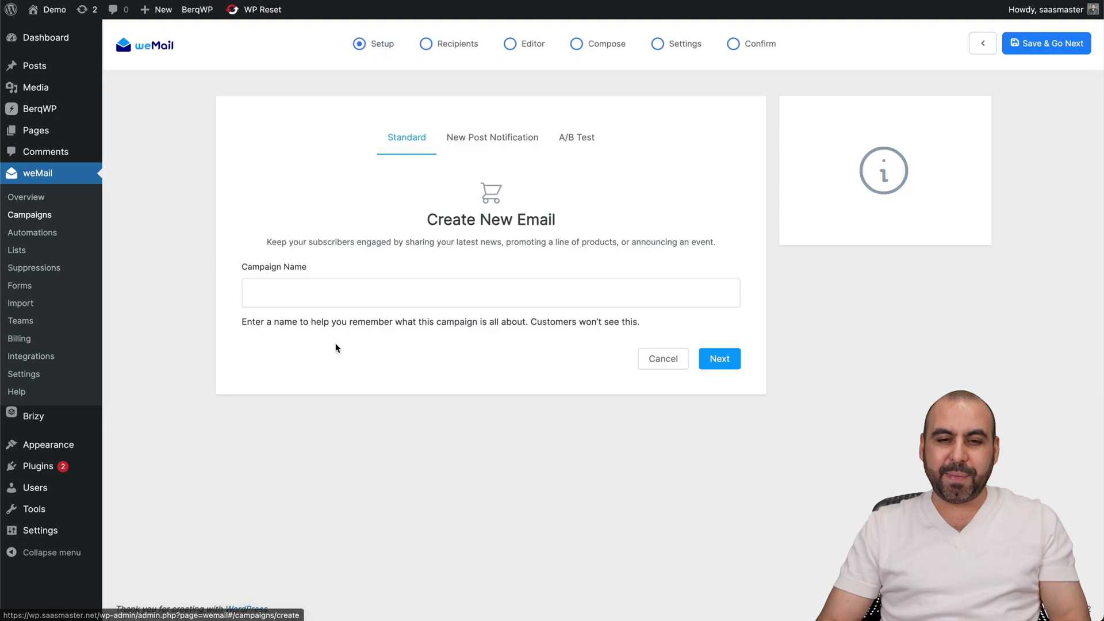
pyautogui.write('test')
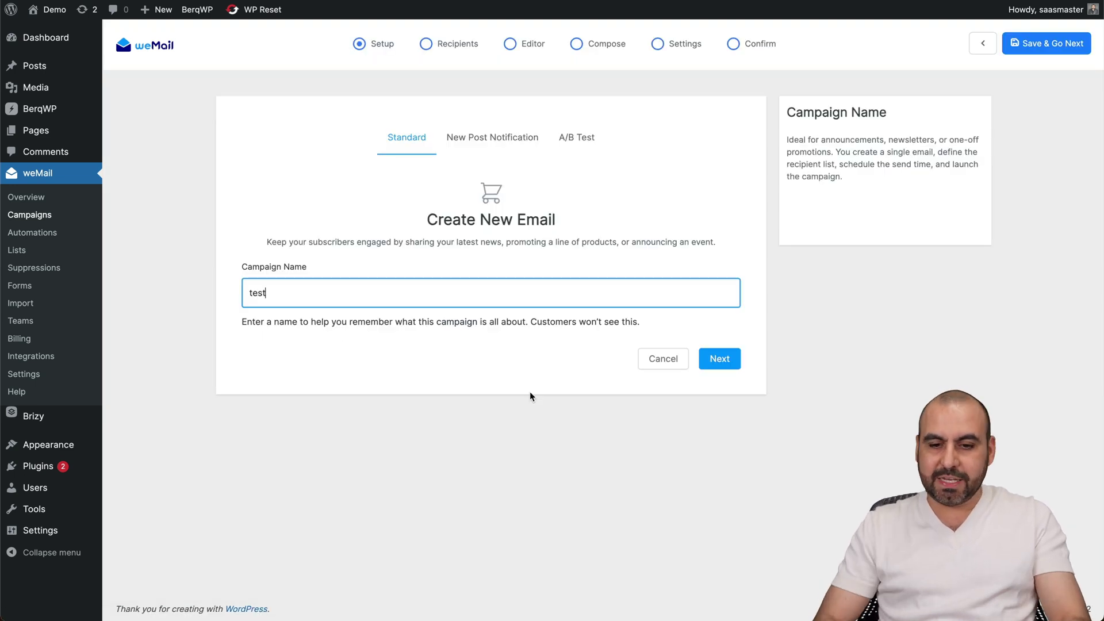
pyautogui.click(712, 357)
# Enter the subject 'test subject' and include the Customers list as recipients.
pyautogui.scroll(-2, 581, 401)
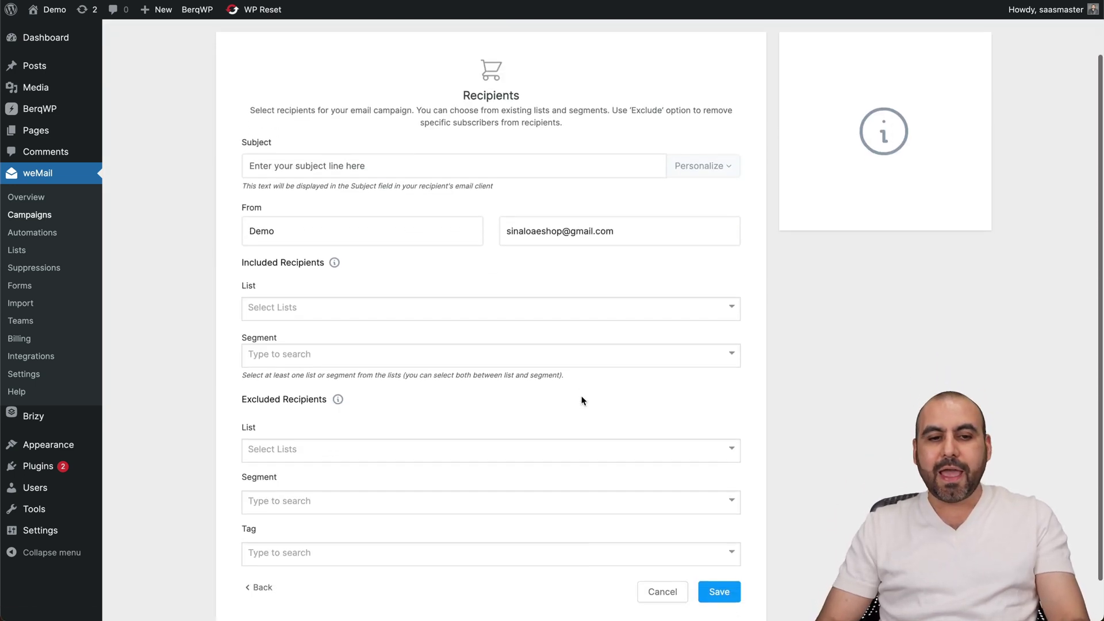
pyautogui.click(336, 157)
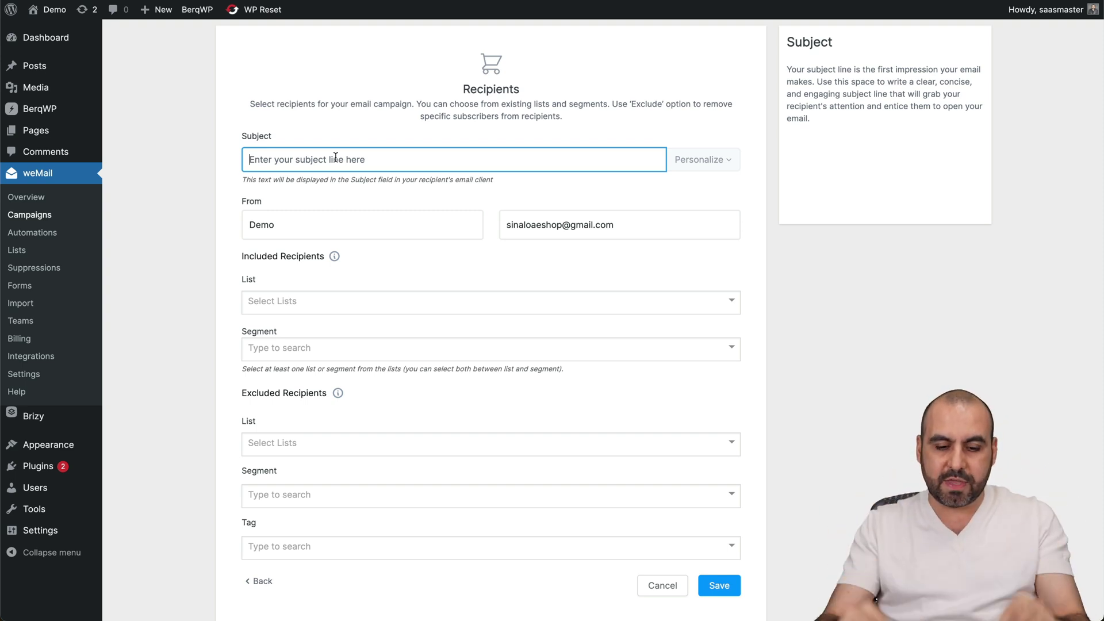
pyautogui.write('test sub')
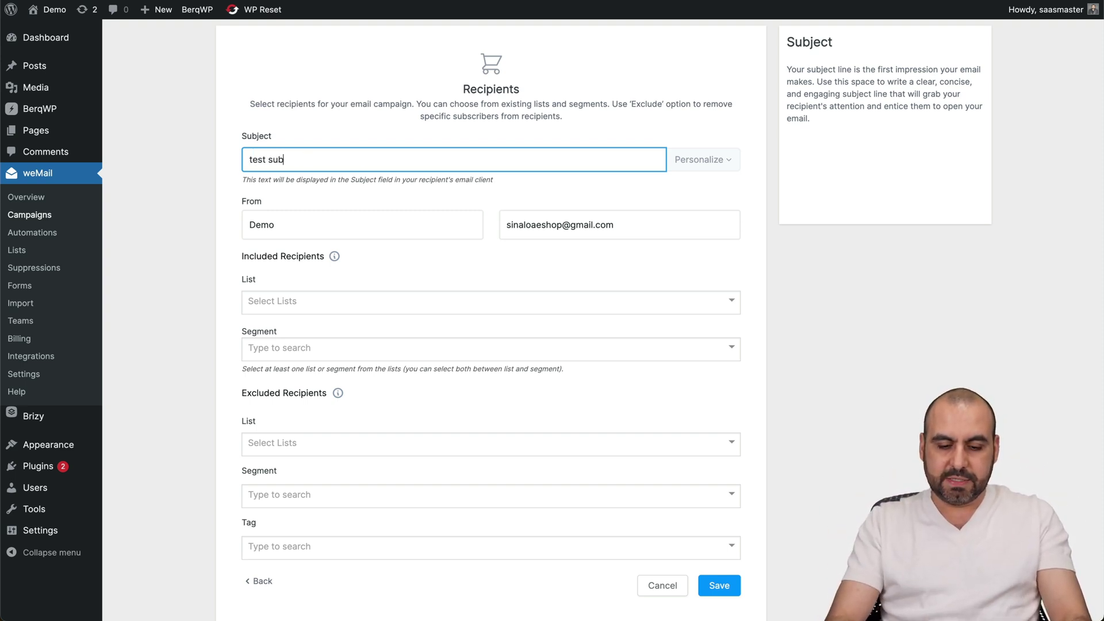
pyautogui.write('ject')
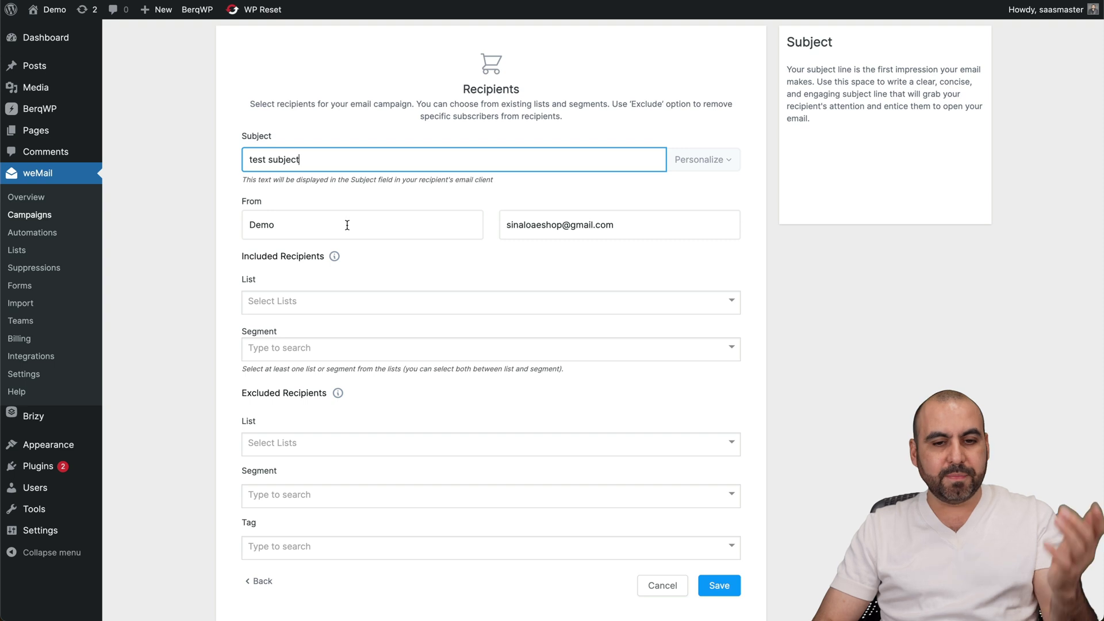
pyautogui.scroll(-1, 572, 262)
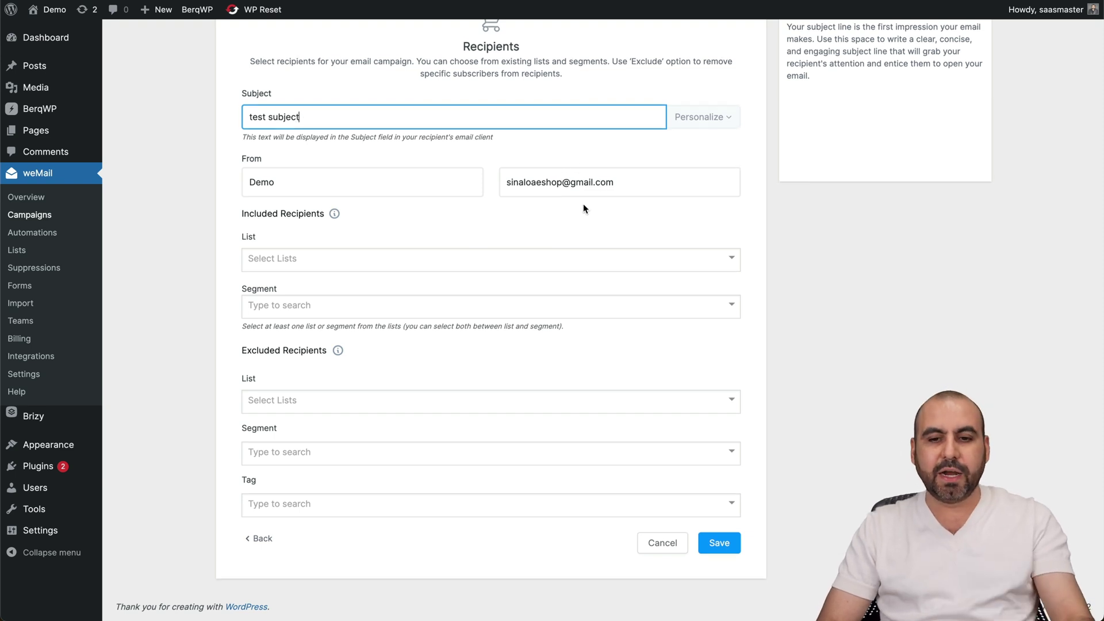
pyautogui.click(525, 262)
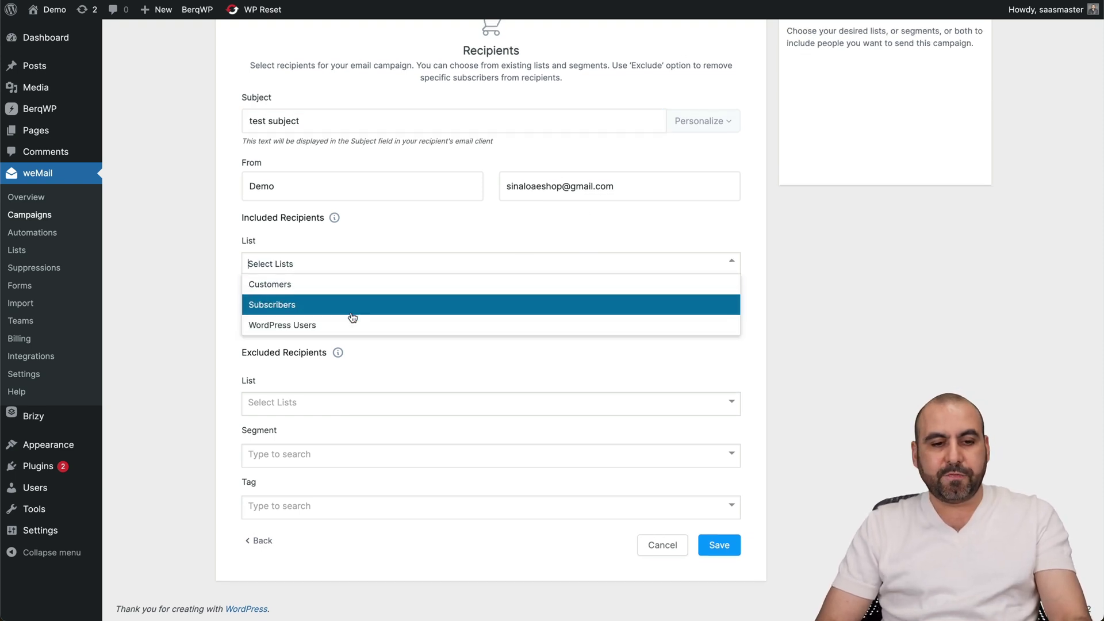
pyautogui.click(300, 284)
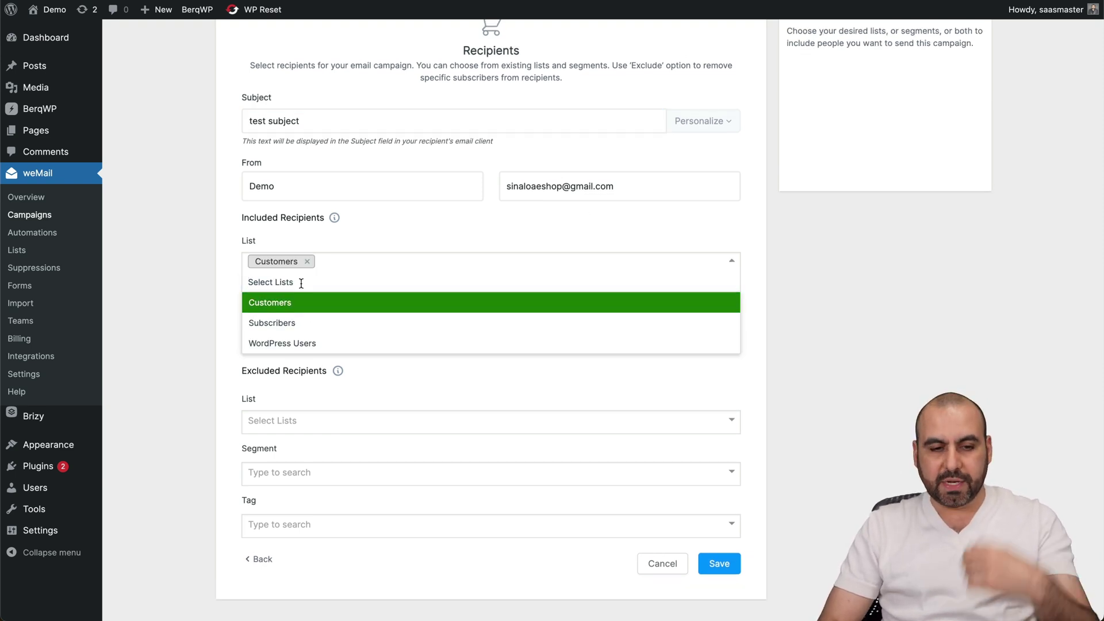
pyautogui.click(224, 315)
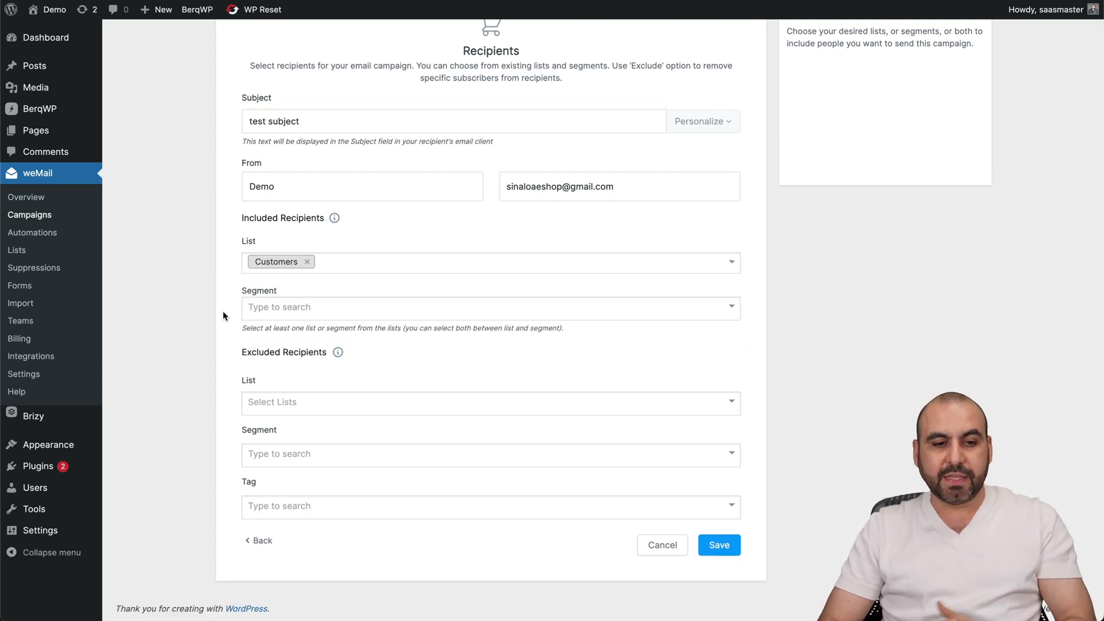
# Check the segment, excluded list and tag options, leaving them all empty.
pyautogui.click(263, 307)
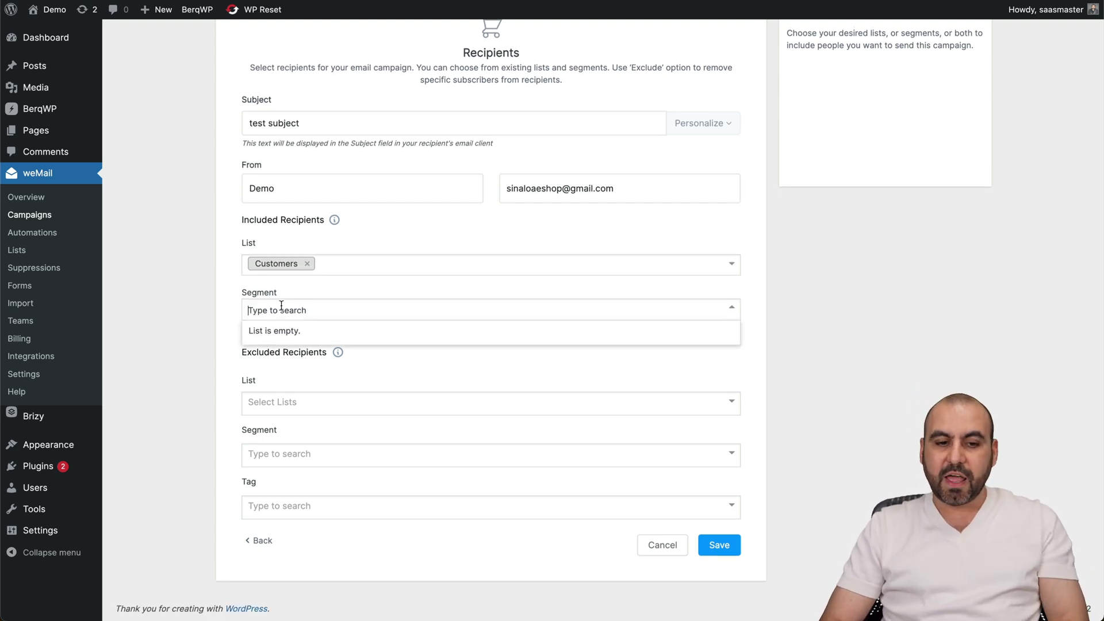
pyautogui.click(216, 313)
pyautogui.scroll(1, 261, 374)
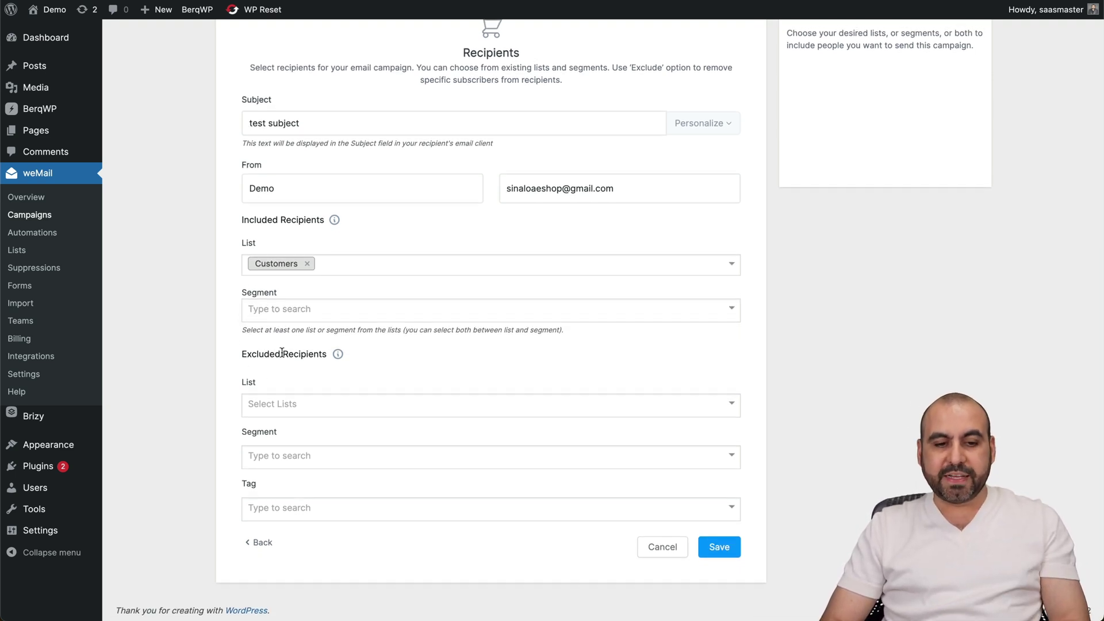
pyautogui.click(313, 404)
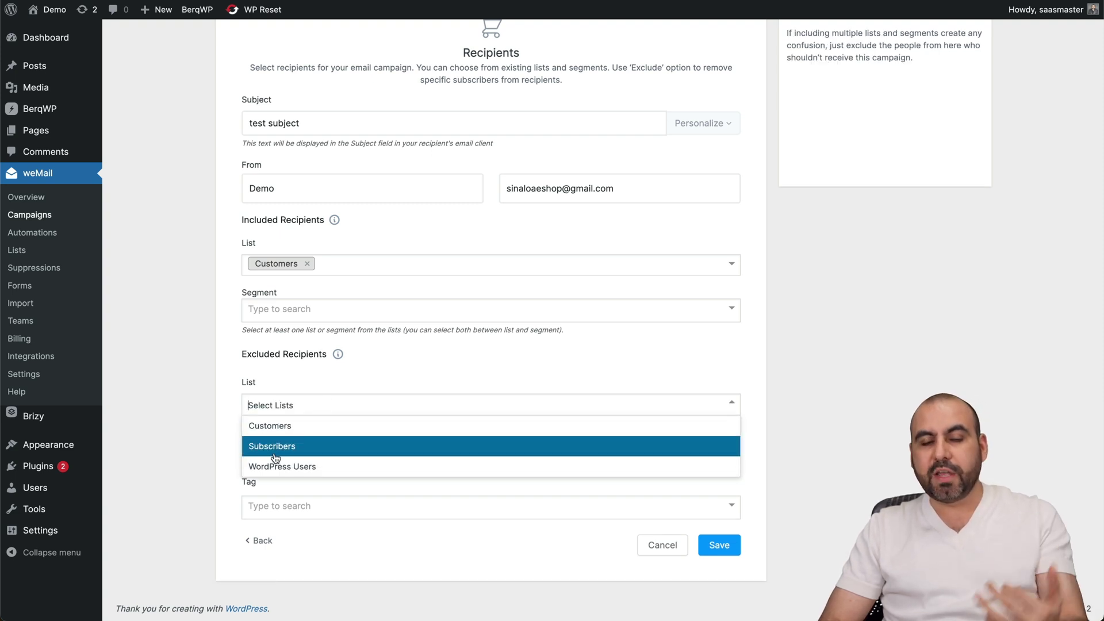
pyautogui.click(326, 398)
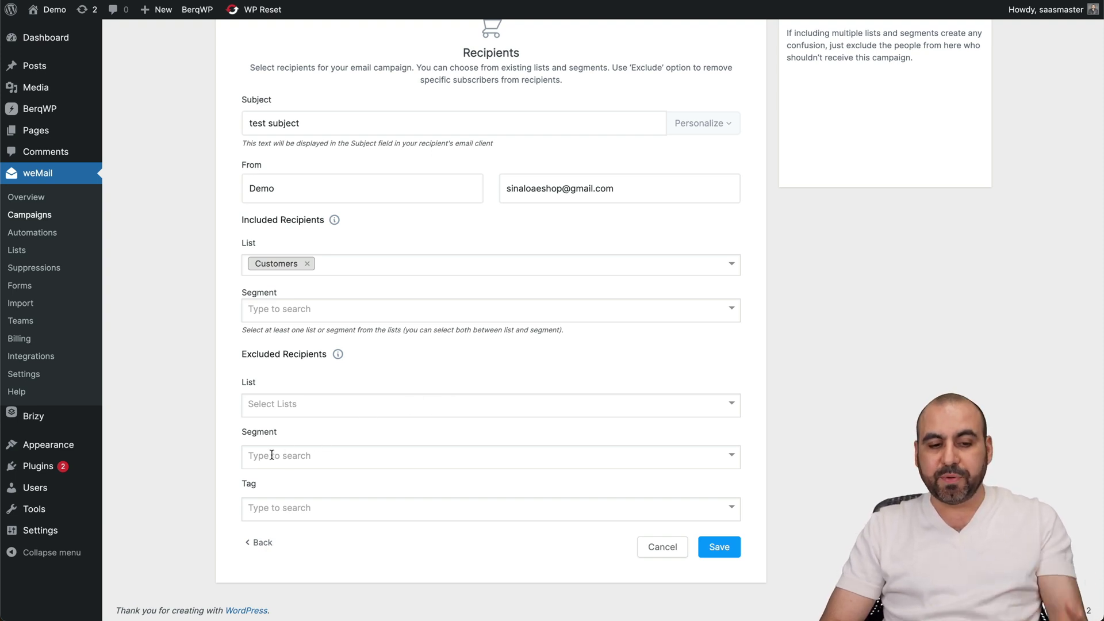
pyautogui.click(267, 507)
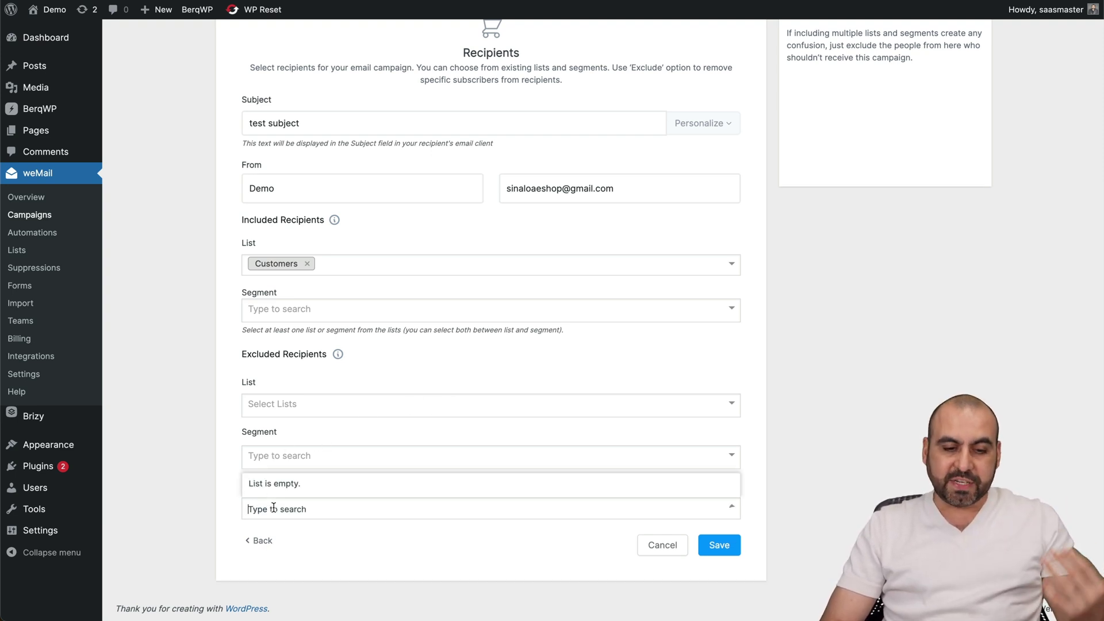
pyautogui.click(238, 512)
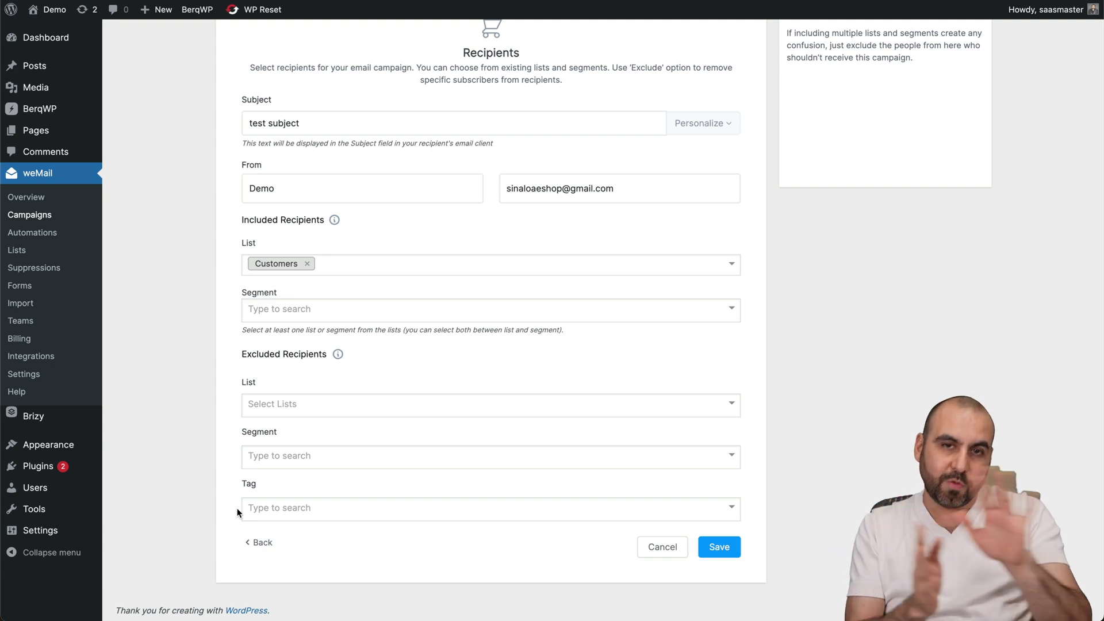
# Save the recipients, choose the Drag & Drop Advanced Builder, and load more templates.
pyautogui.click(727, 545)
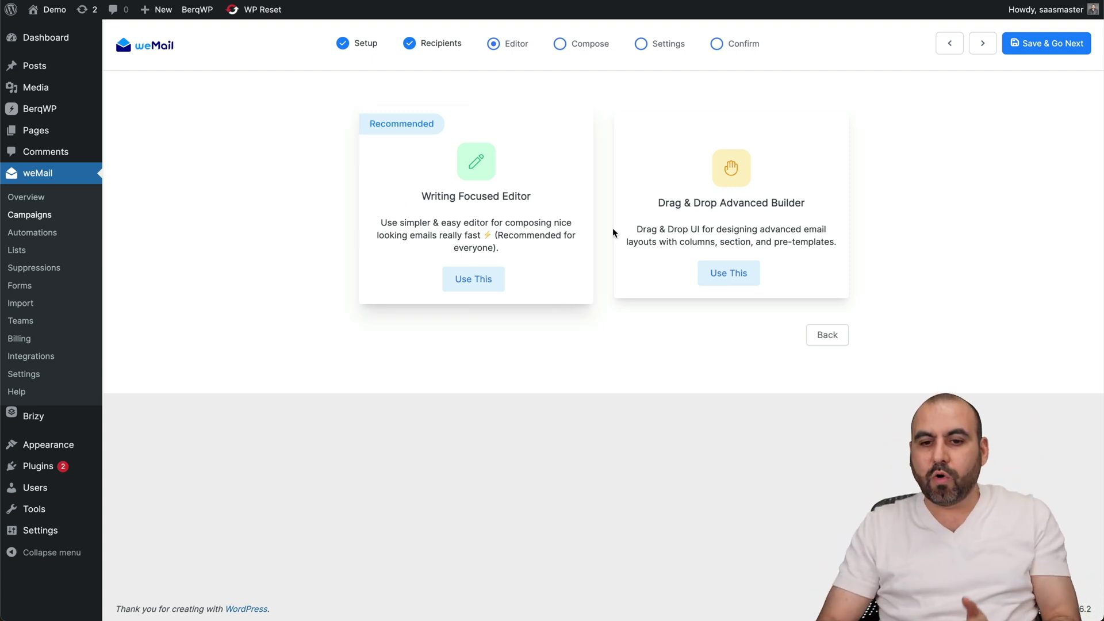
pyautogui.click(728, 273)
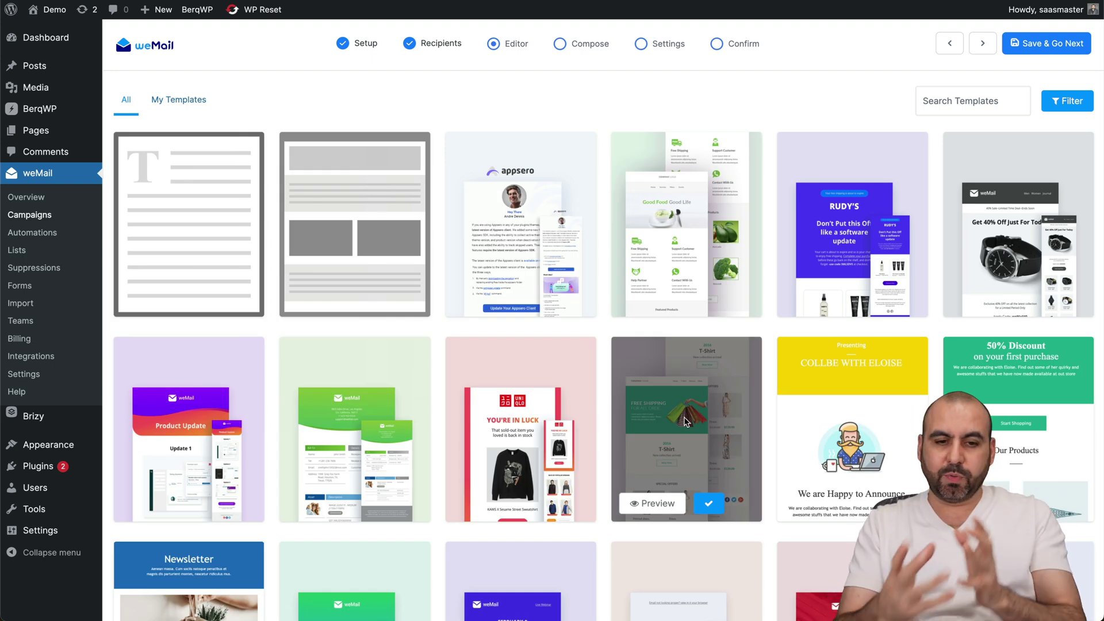
pyautogui.scroll(-5, 573, 546)
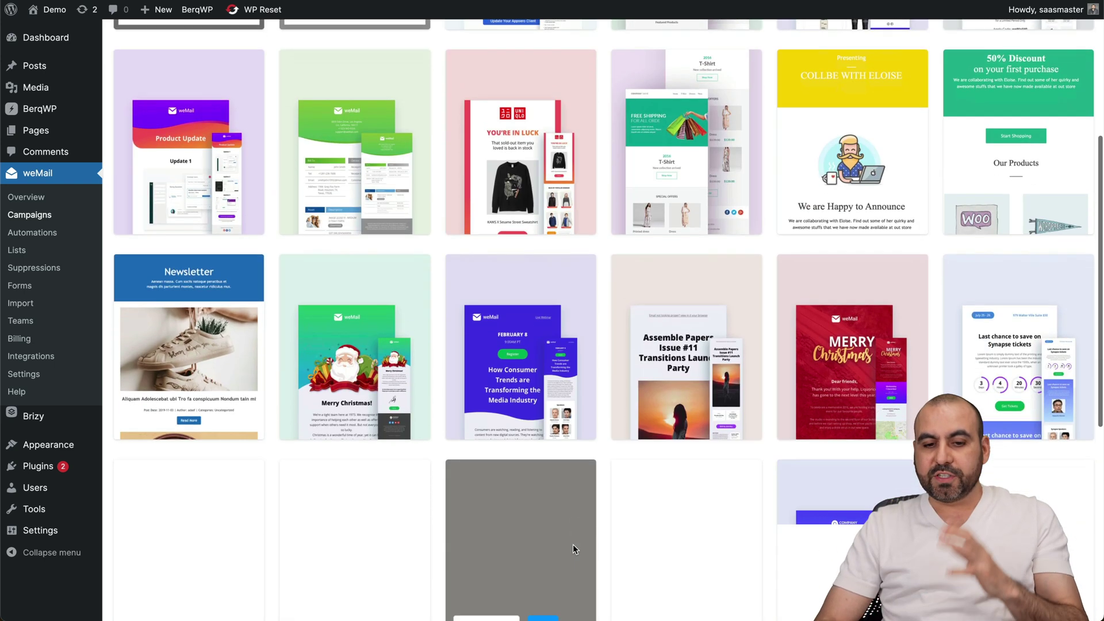
pyautogui.scroll(-7, 573, 544)
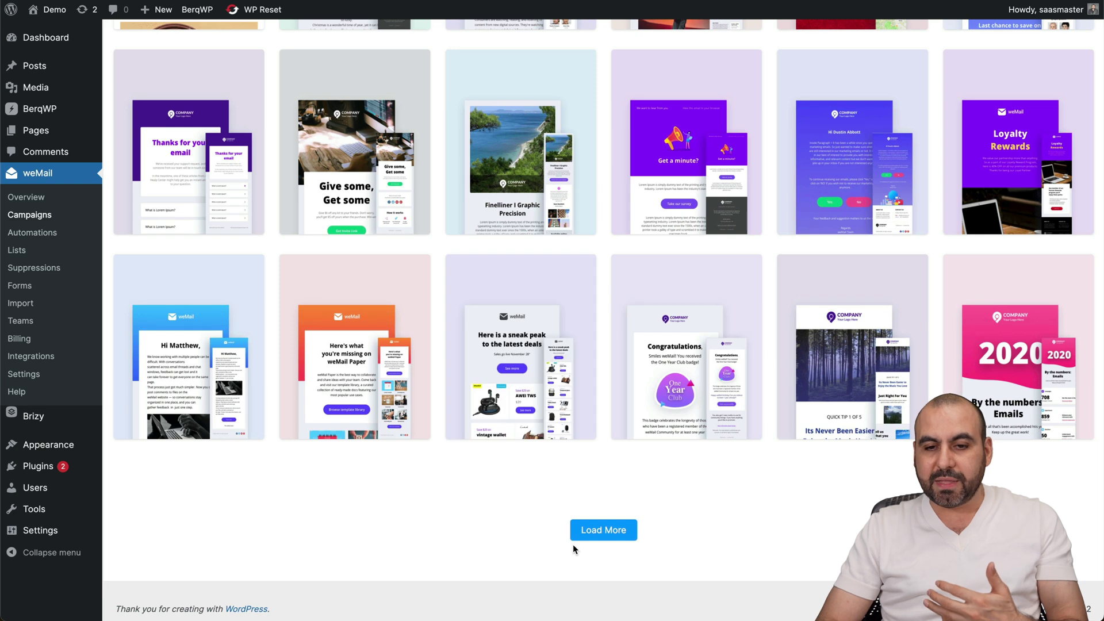
pyautogui.click(593, 538)
pyautogui.scroll(-3, 594, 539)
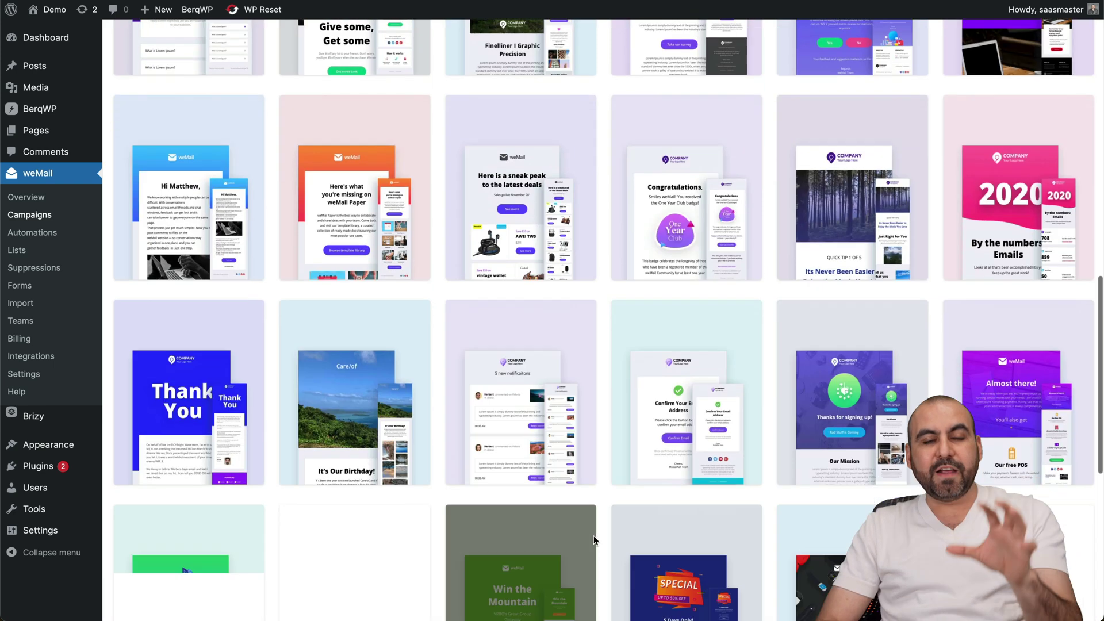
pyautogui.scroll(-5, 594, 539)
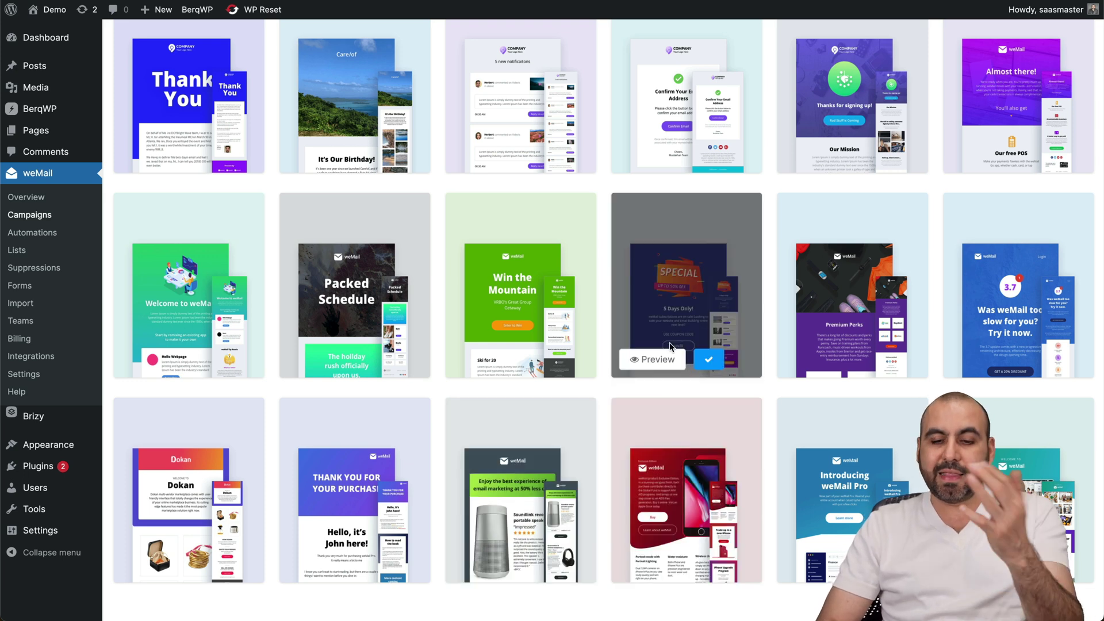
# Apply the SPECIAL "5 Days Only!" 50%-off sale template to the campaign email.
pyautogui.click(716, 364)
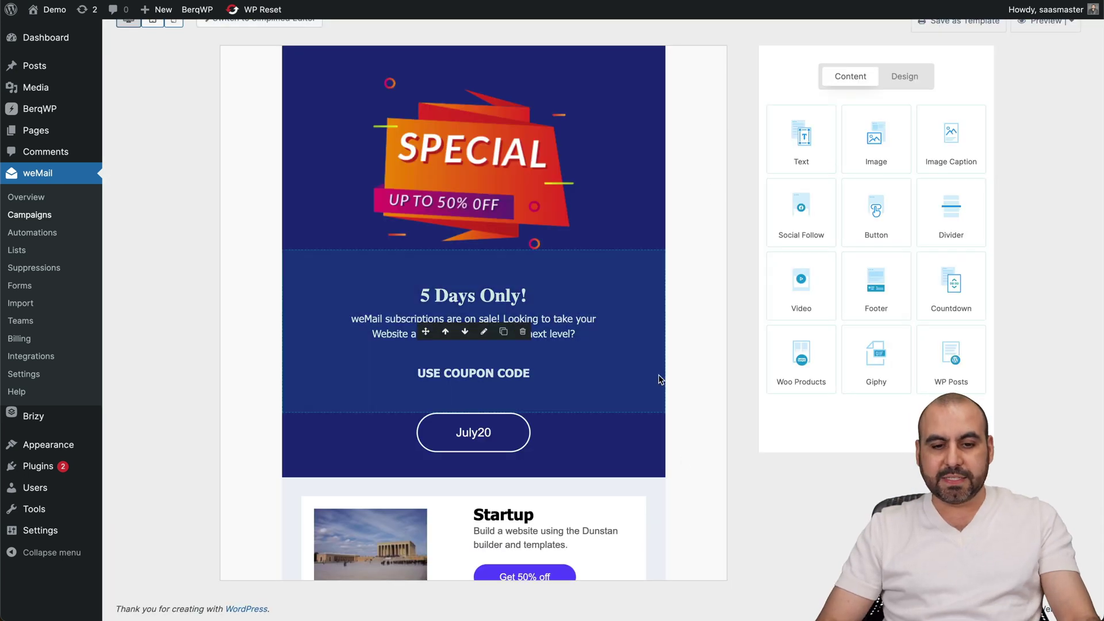
pyautogui.rightClick(699, 533)
pyautogui.press('Escape')
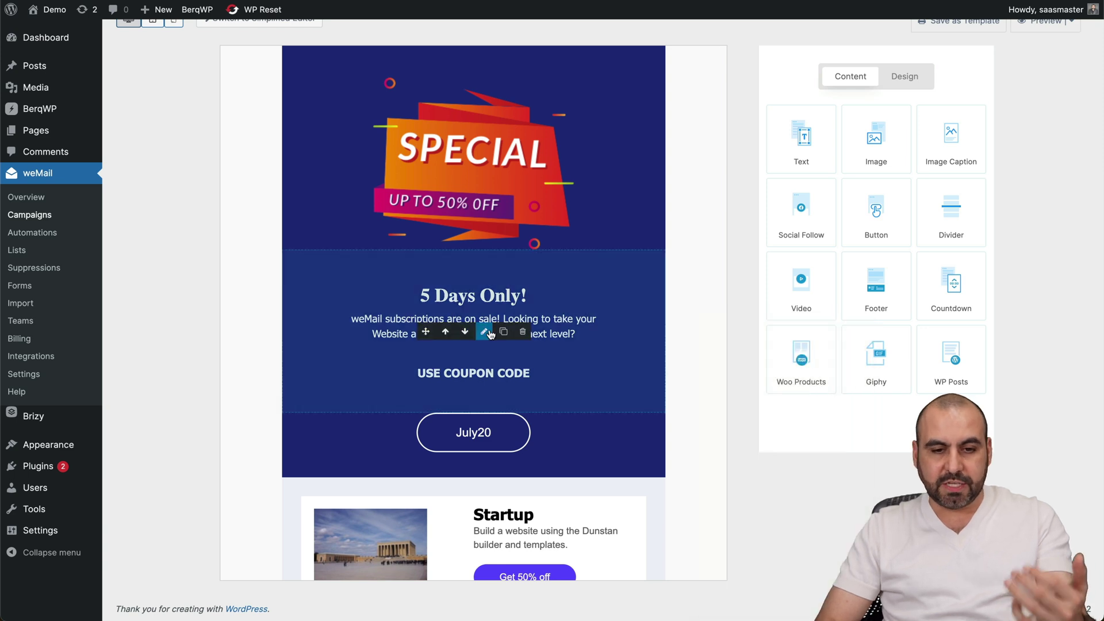
# Inspect the "5 Days Only!" text block's Content, Style and Settings tabs.
pyautogui.click(486, 332)
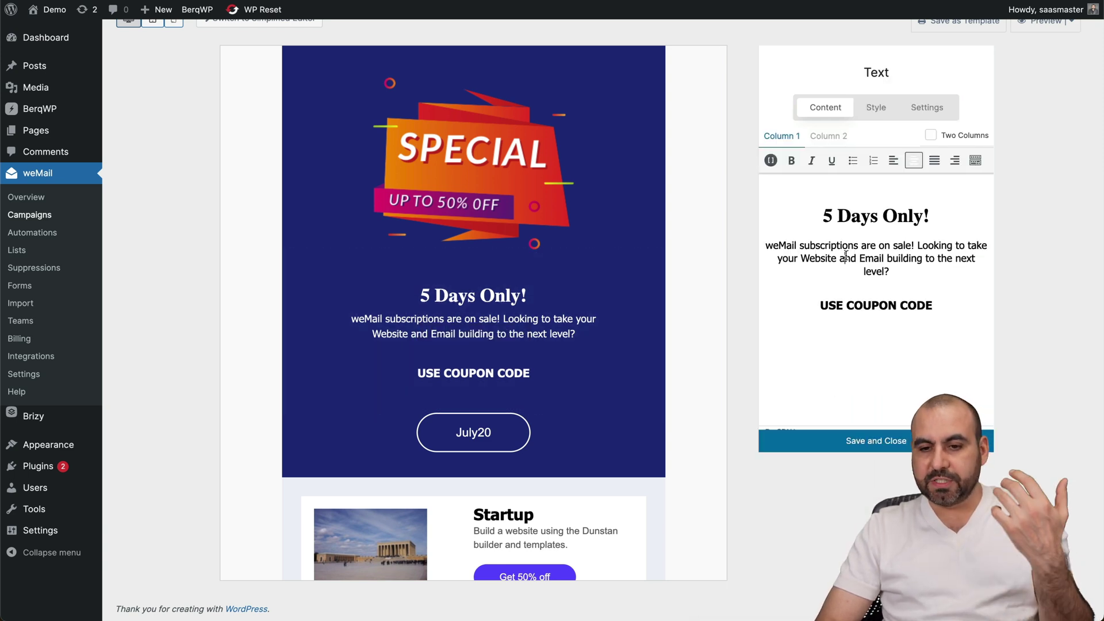
pyautogui.moveTo(526, 335)
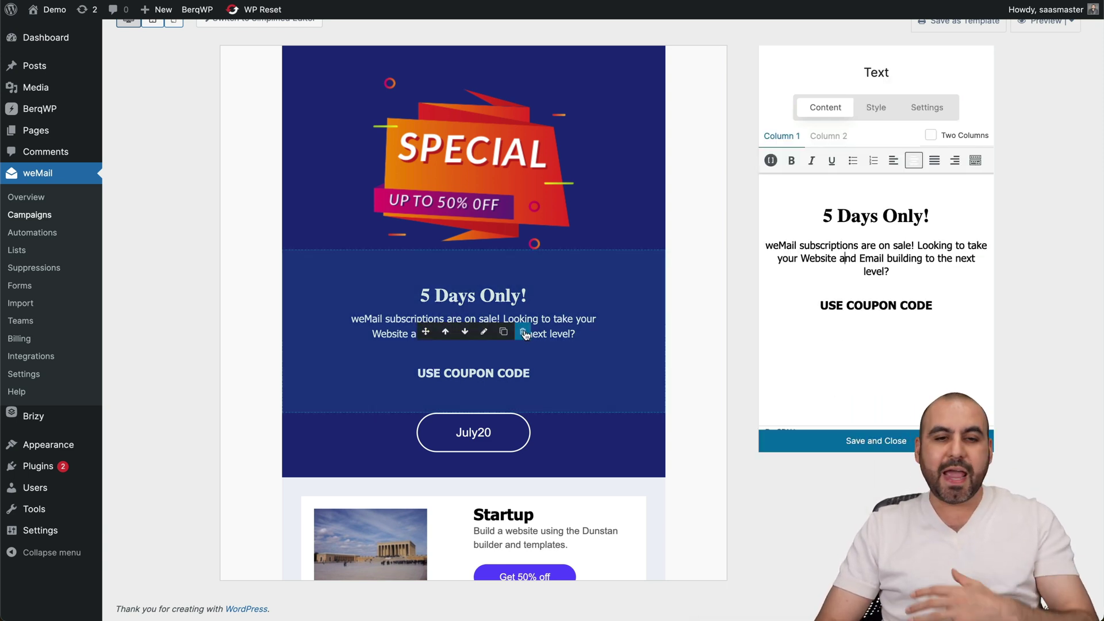
pyautogui.click(880, 110)
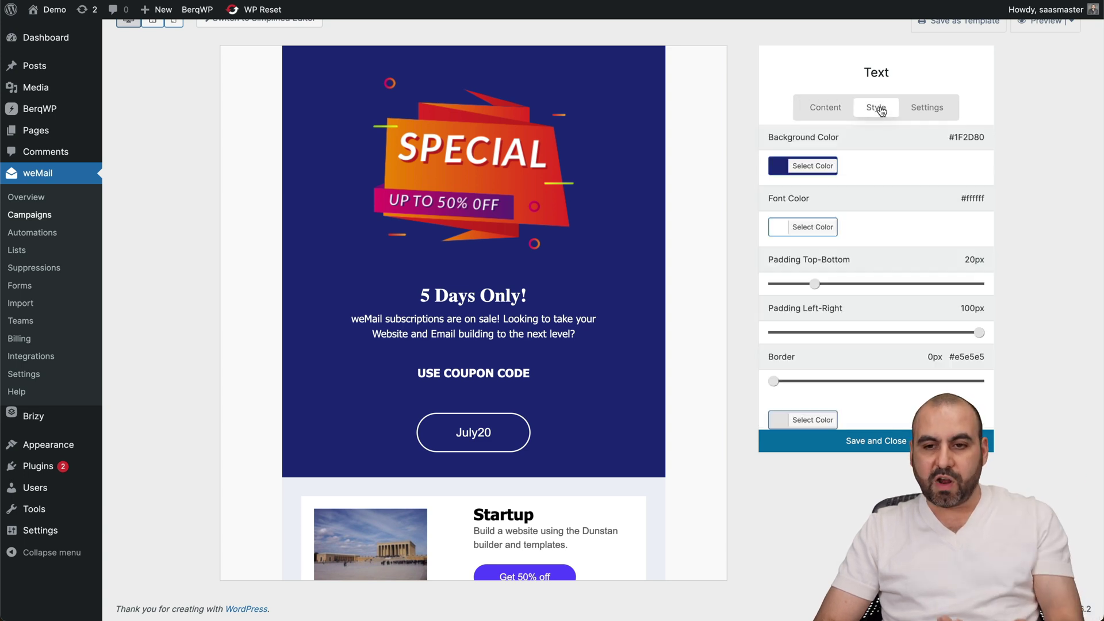
pyautogui.click(927, 107)
pyautogui.click(825, 107)
# Inspect the SPECIAL banner, Startup, HURRY UP and Slides blocks, then save the design.
pyautogui.click(496, 182)
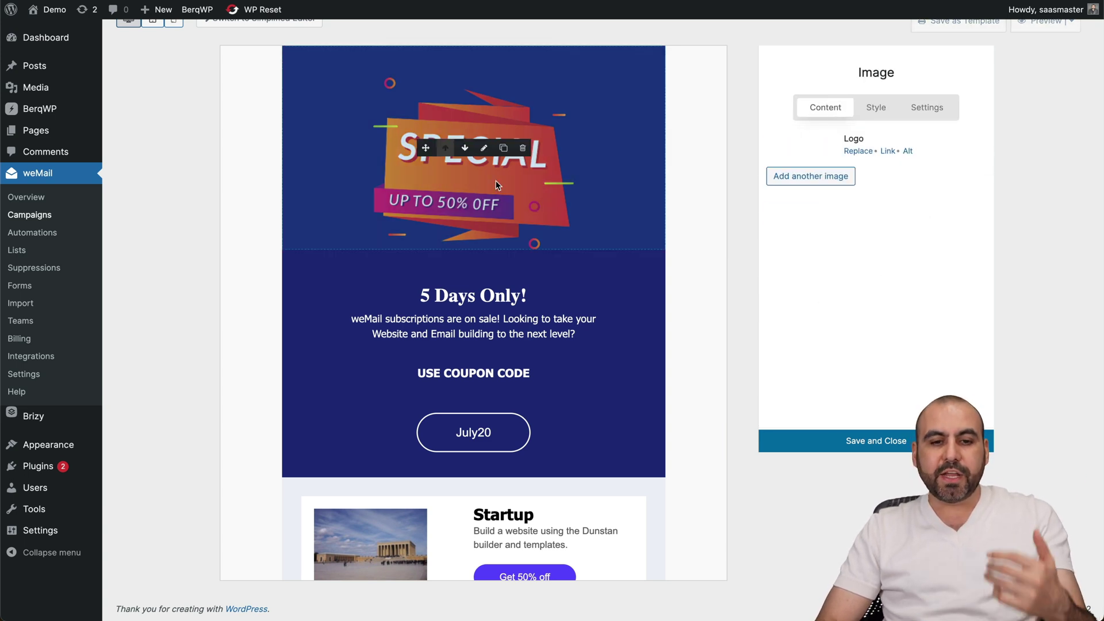
pyautogui.click(516, 511)
pyautogui.scroll(-6, 517, 511)
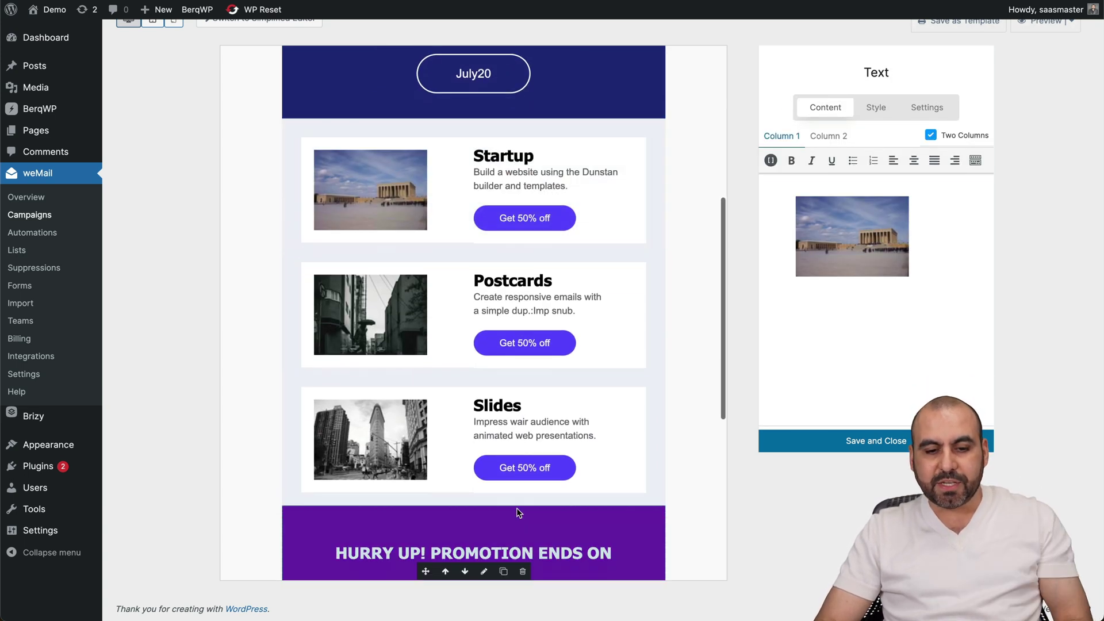
pyautogui.click(517, 511)
pyautogui.click(524, 438)
pyautogui.scroll(10, 525, 458)
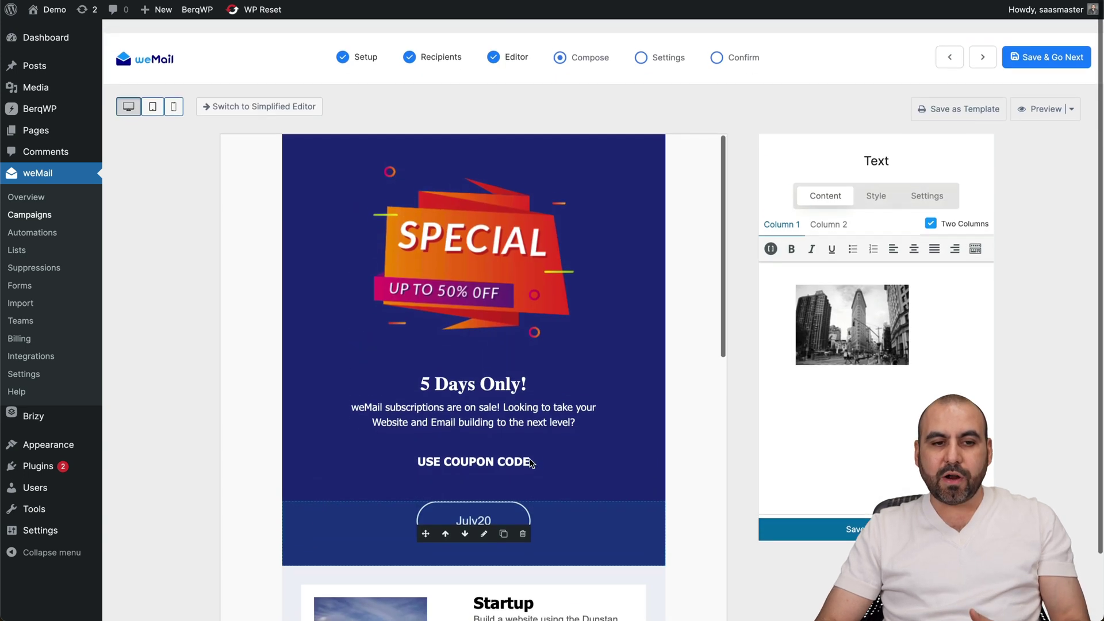
pyautogui.scroll(-1, 530, 463)
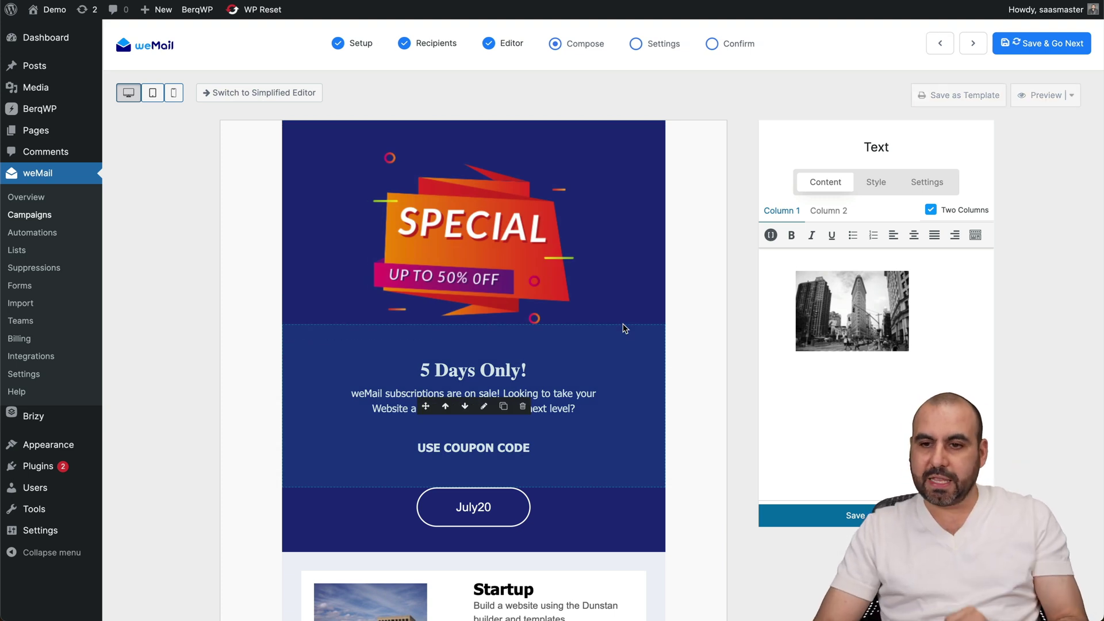
pyautogui.scroll(-10, 624, 328)
pyautogui.scroll(10, 625, 329)
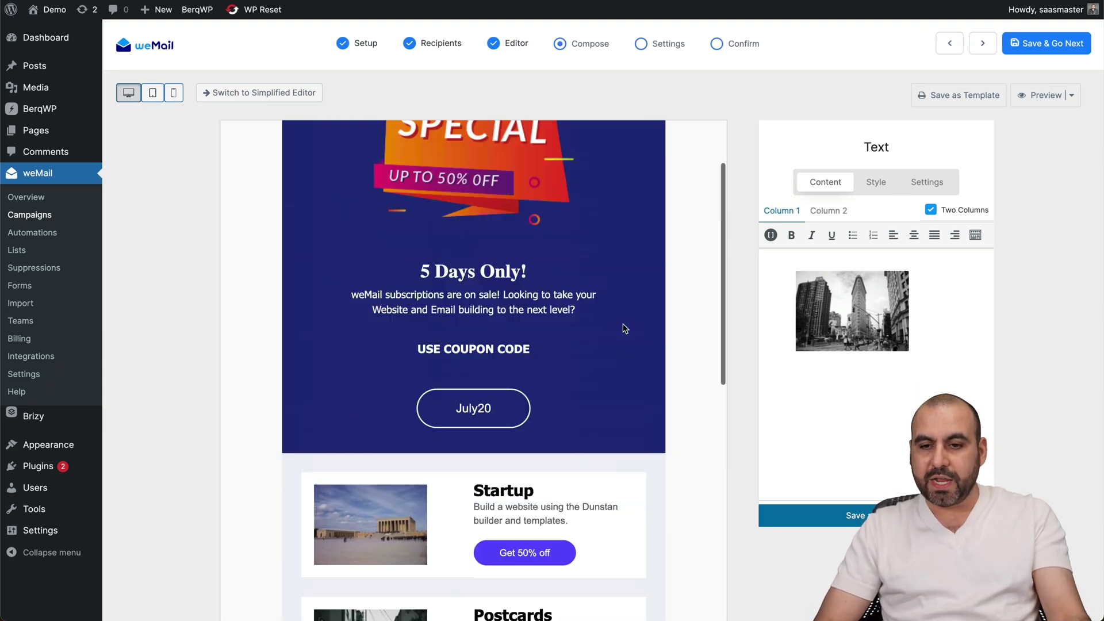
pyautogui.click(1030, 43)
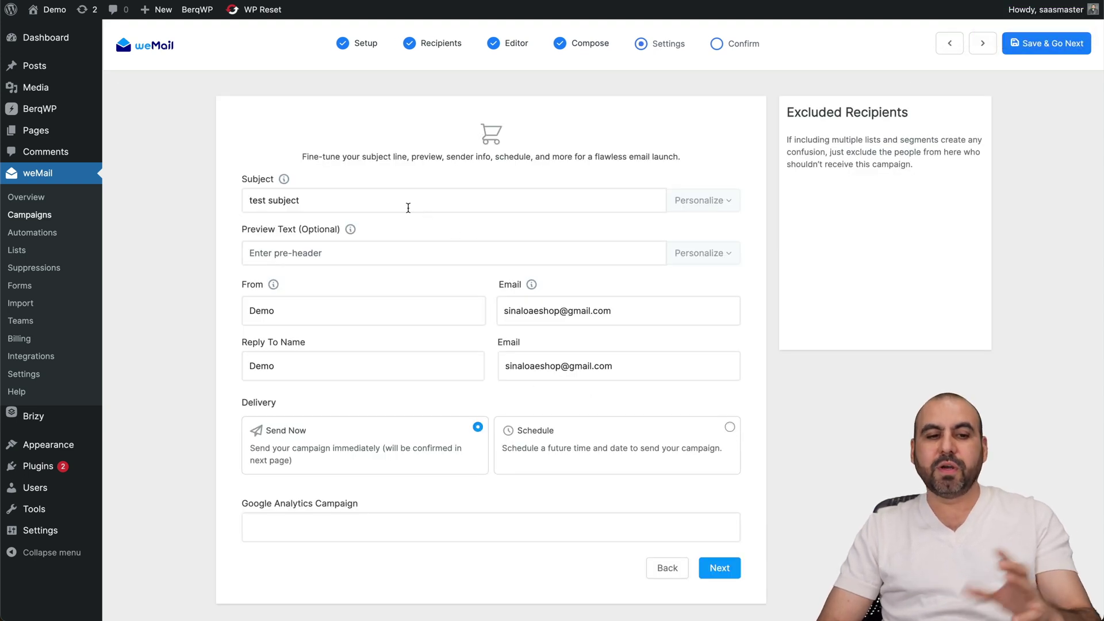
# Switch campaign delivery to scheduled for November 8, 2024 at 1:12 am.
pyautogui.click(327, 254)
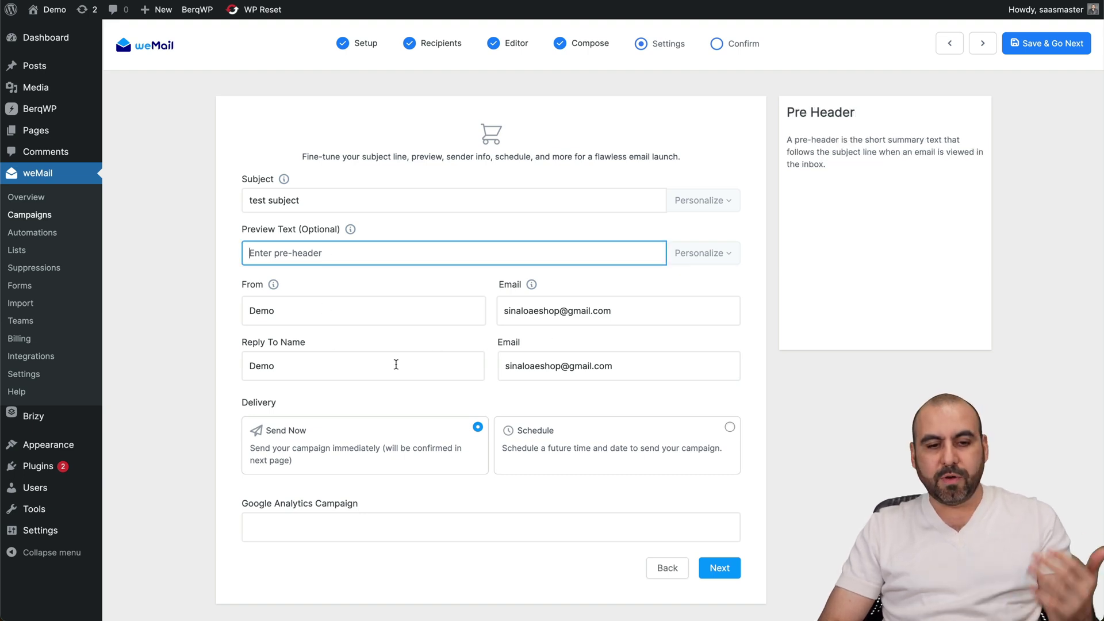
pyautogui.scroll(-1, 522, 376)
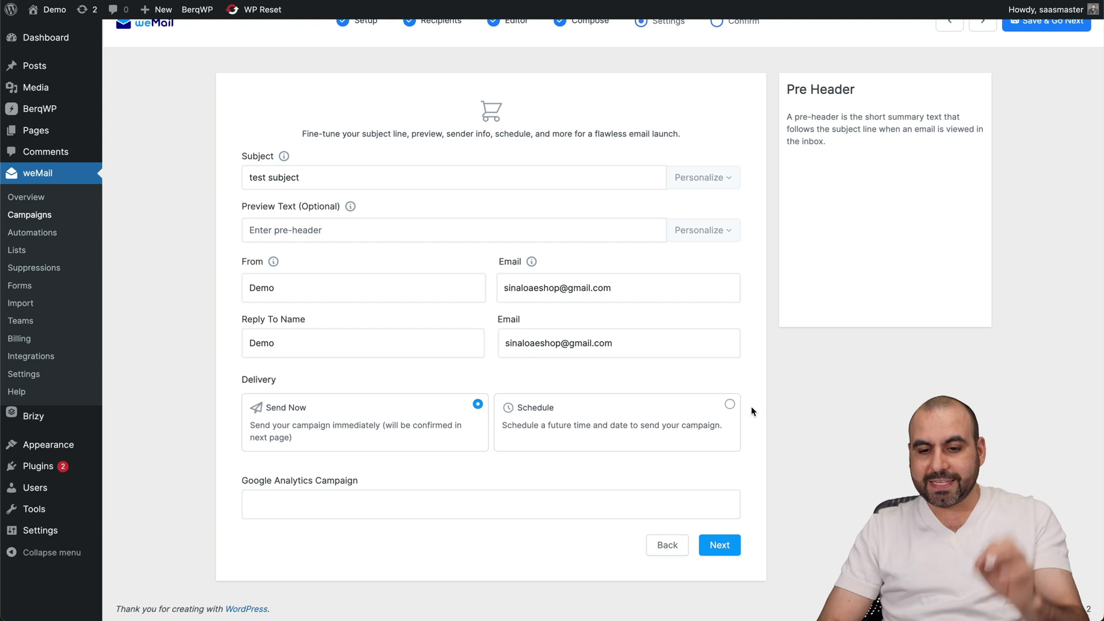
pyautogui.click(729, 404)
# Review the timezone list without changing it and continue to the Confirm summary.
pyautogui.scroll(-5, 731, 411)
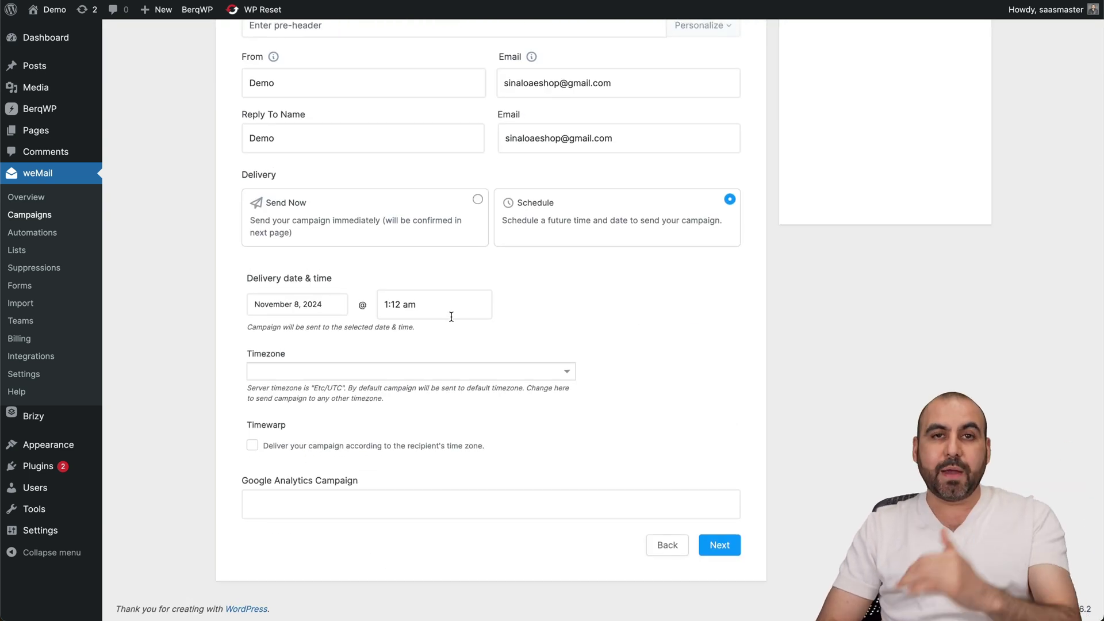
pyautogui.click(457, 371)
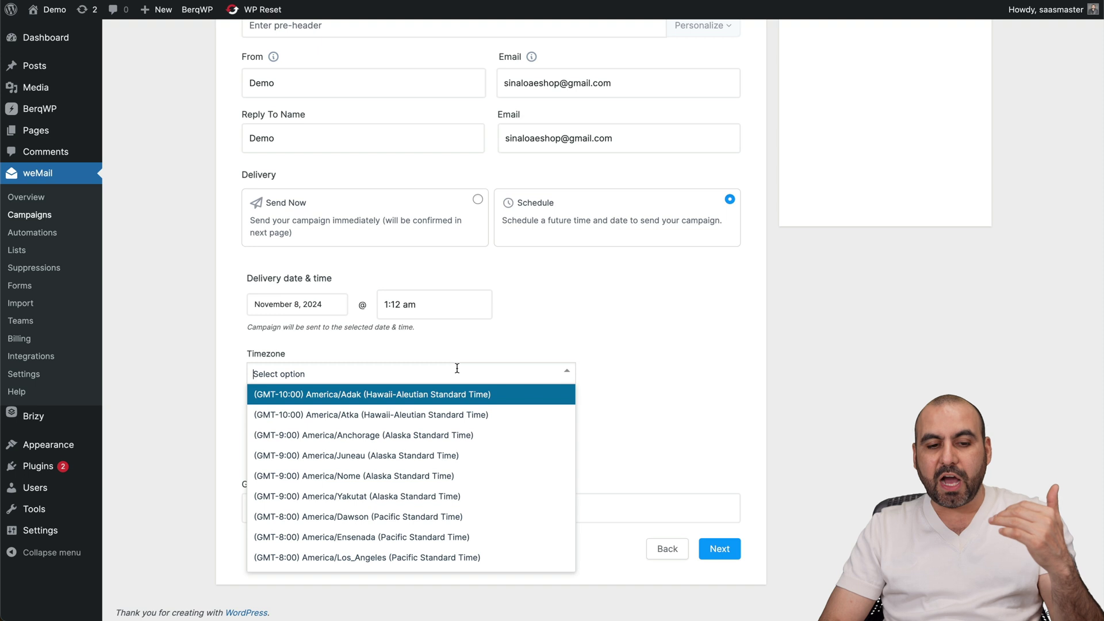
pyautogui.click(718, 343)
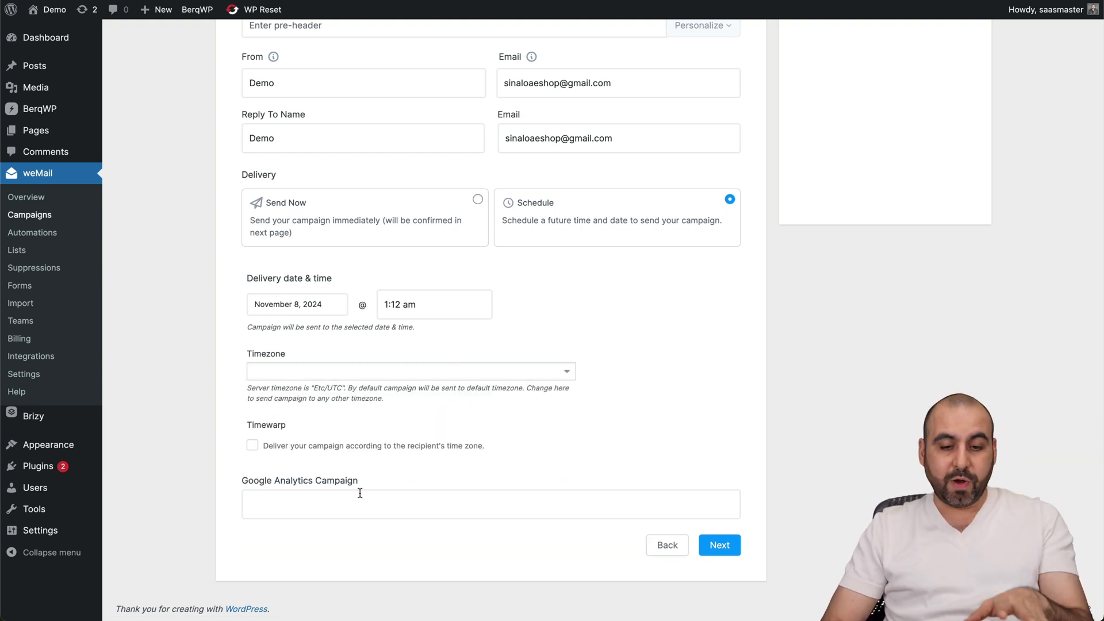
pyautogui.click(724, 549)
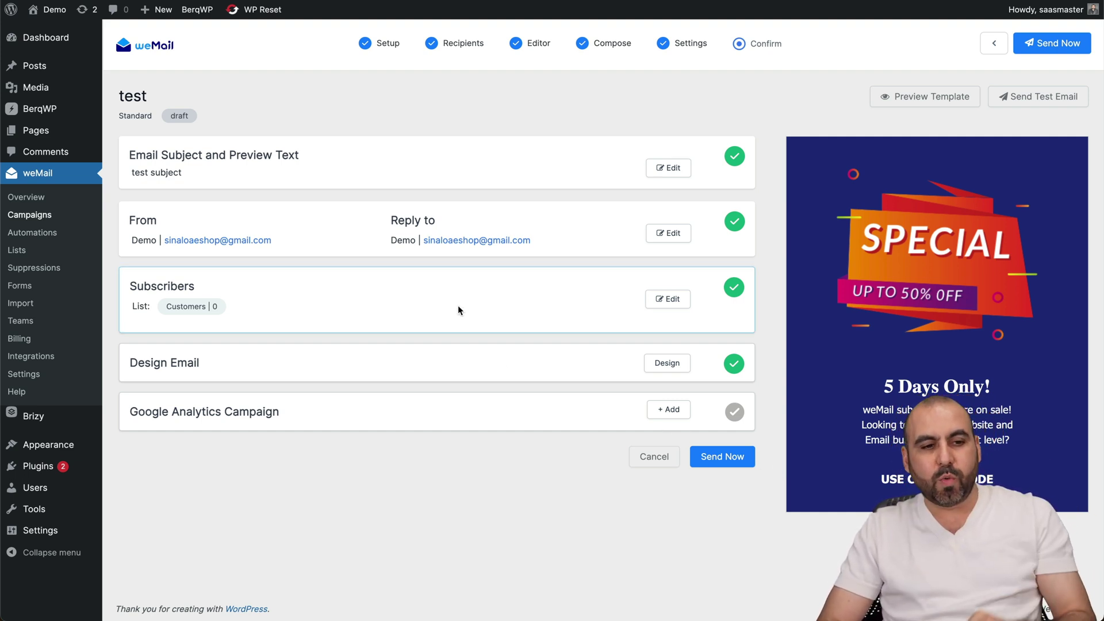
# Go to the weMail Automations page from the WordPress sidebar.
pyautogui.click(58, 238)
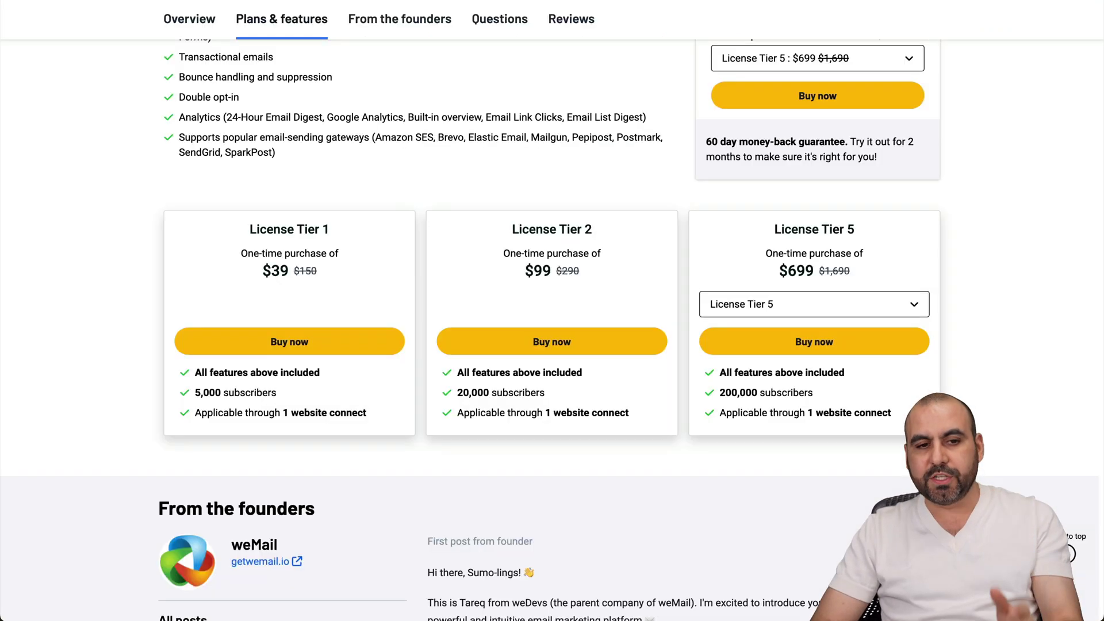
# Scroll the AppSumo weMail deal page to show the $699 License Tier 5 plan.
pyautogui.scroll(10, 481, 187)
pyautogui.scroll(15, 482, 192)
pyautogui.scroll(-2, 482, 192)
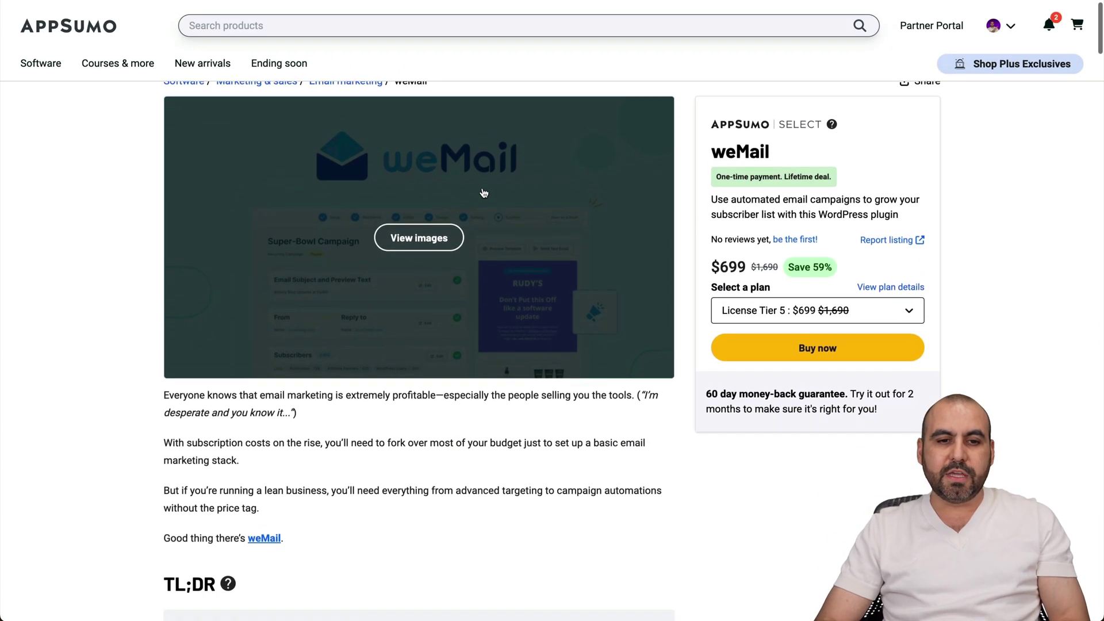